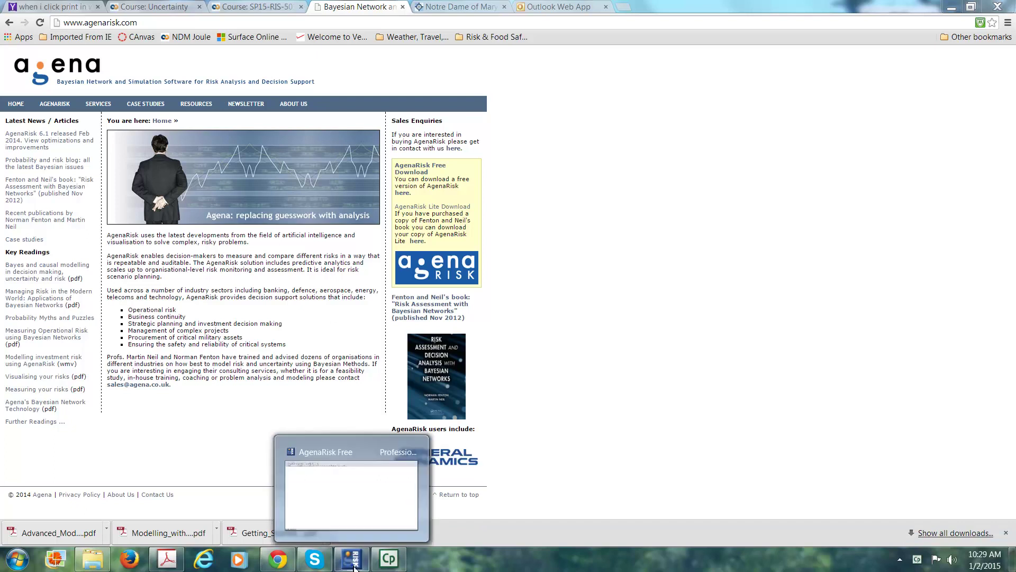
# Step: Switch to AgenaRisk Free and create a new model
pyautogui.click(354, 566)
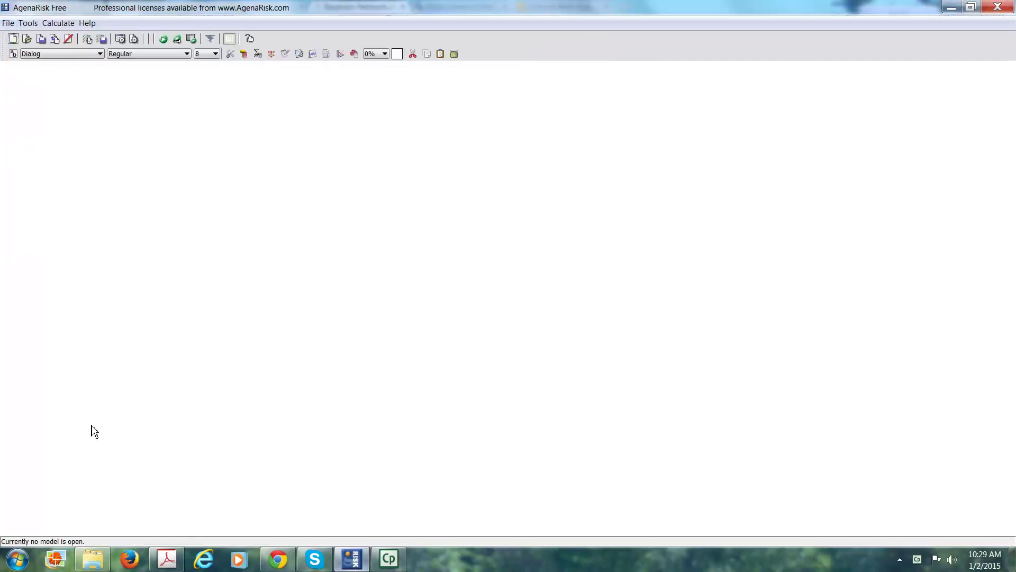
pyautogui.click(8, 23)
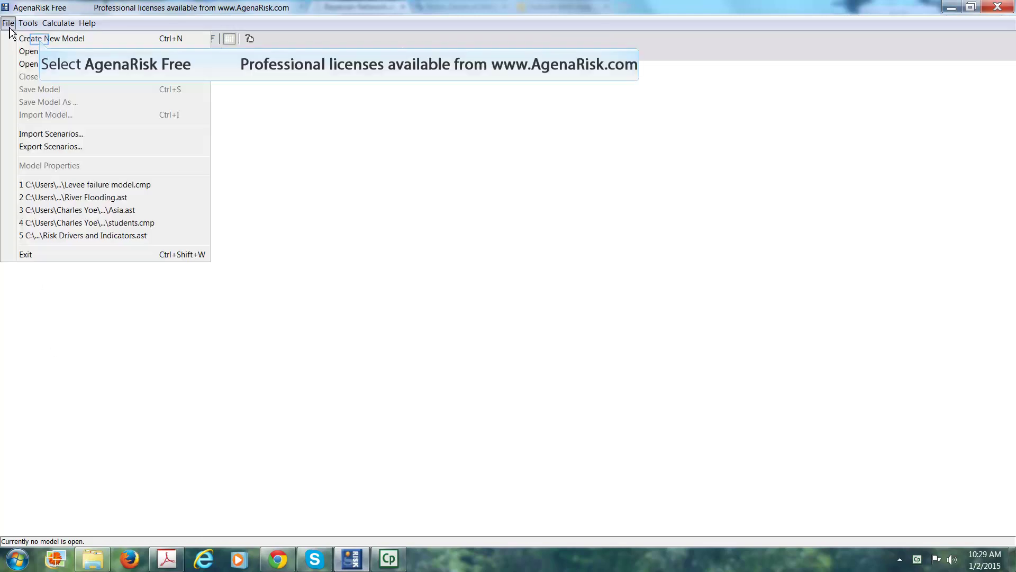
pyautogui.click(42, 38)
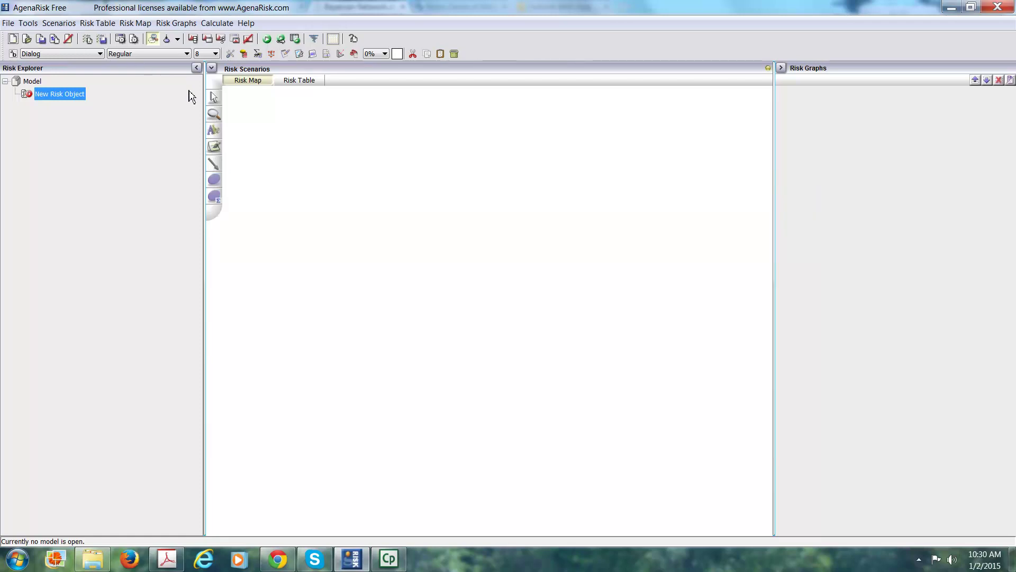
# Step: Place five nodes on the risk map: two above, one in the middle and two below
pyautogui.click(218, 185)
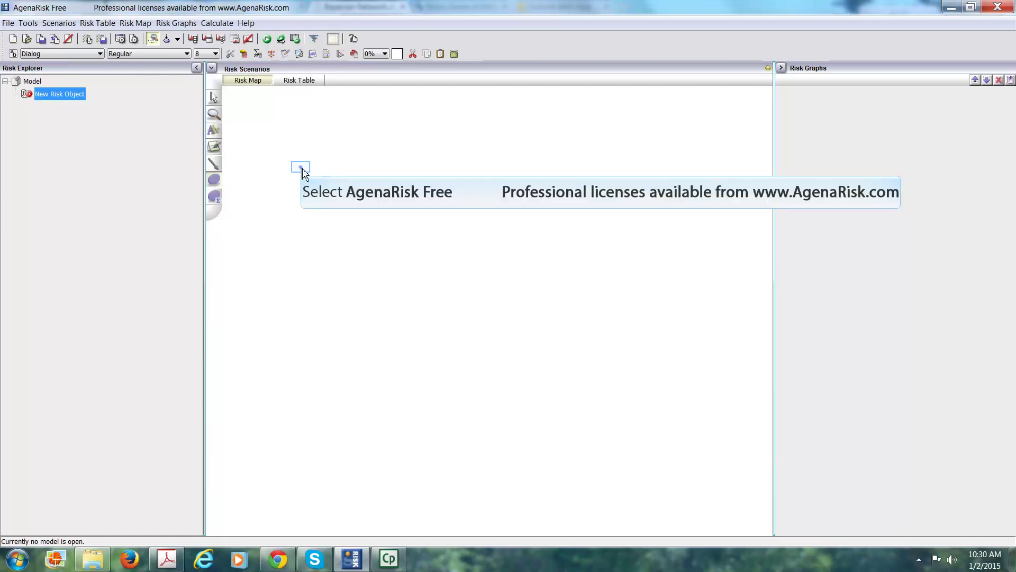
pyautogui.click(302, 174)
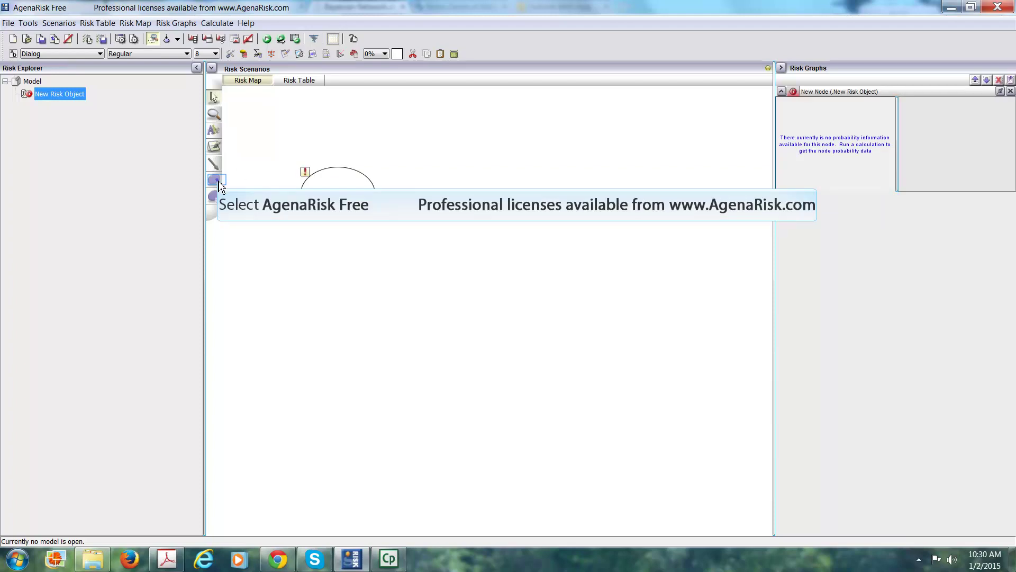
pyautogui.click(529, 204)
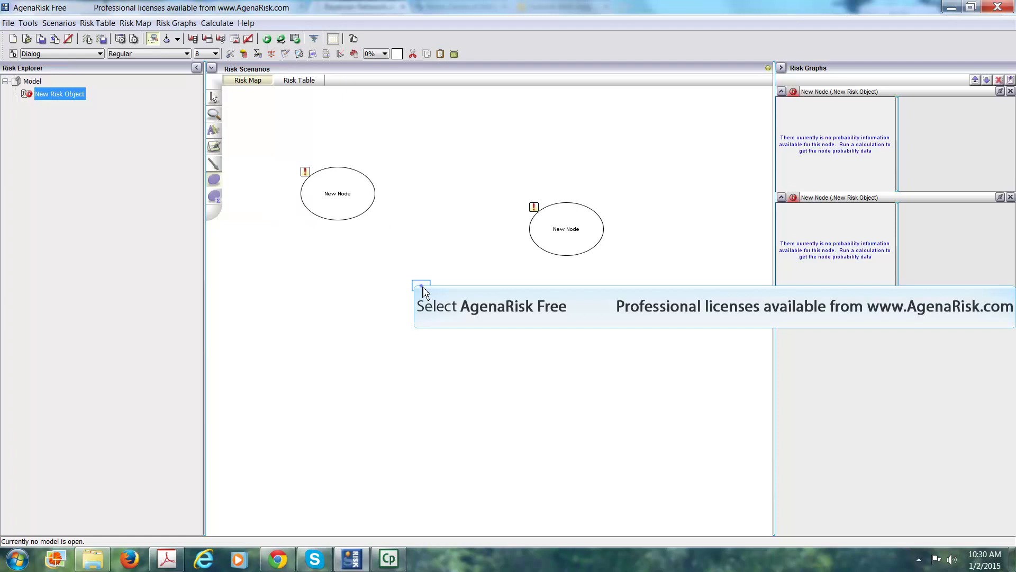
pyautogui.click(422, 286)
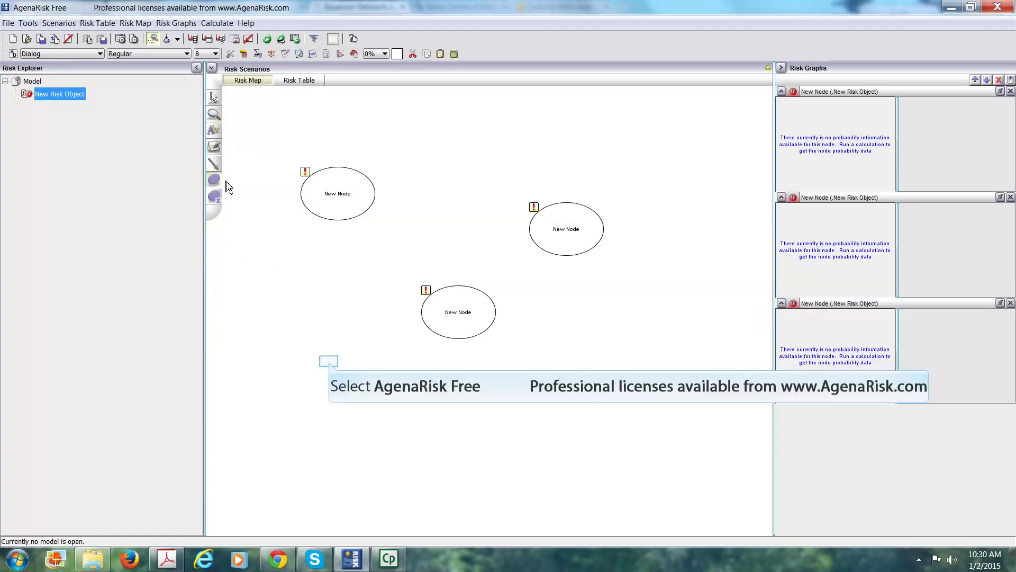
pyautogui.click(329, 362)
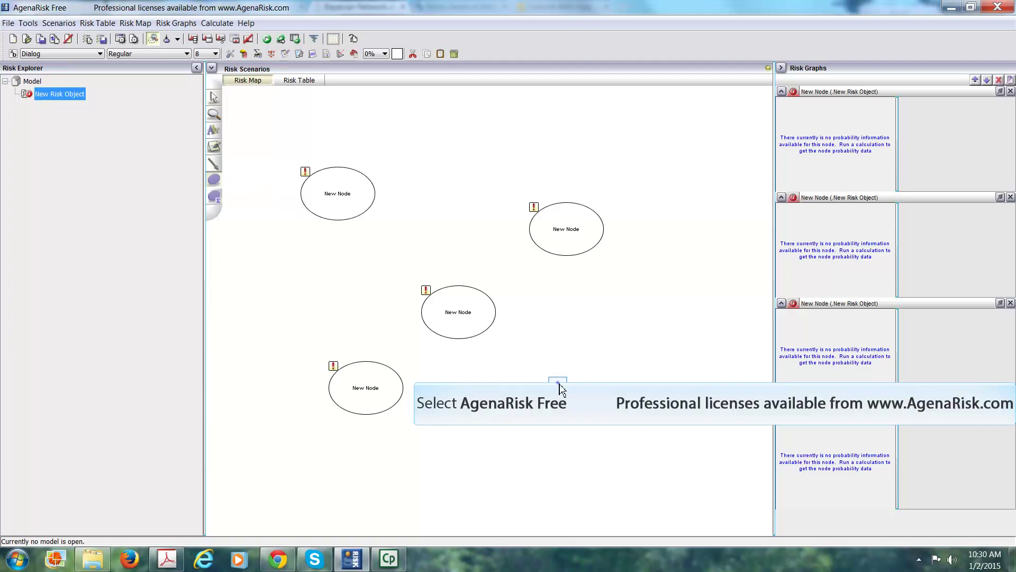
pyautogui.click(558, 385)
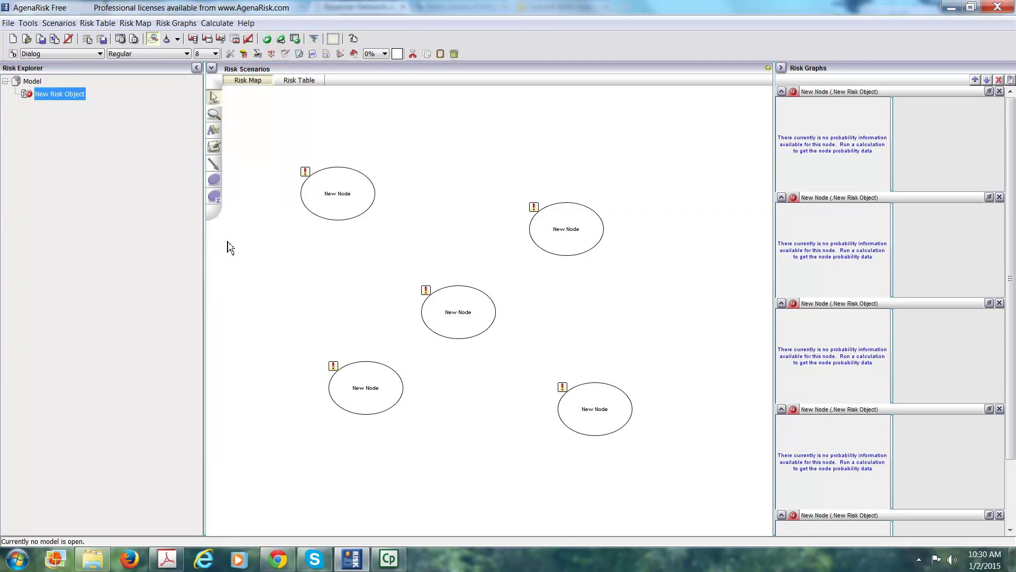
# Step: Link both upper nodes to the middle node, and the middle node to both lower nodes
pyautogui.click(214, 164)
pyautogui.moveTo(341, 204); pyautogui.dragTo(446, 307)
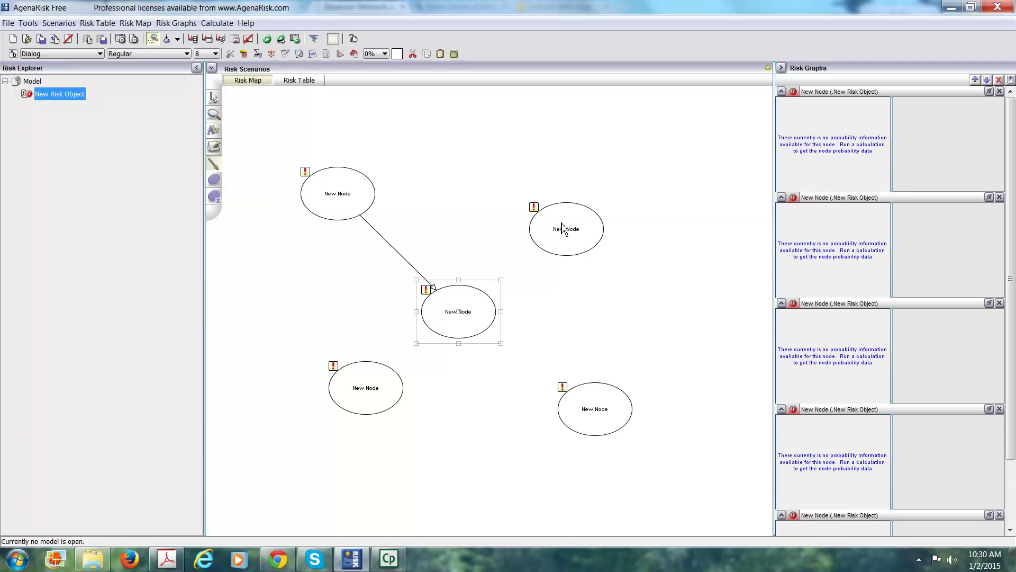
pyautogui.moveTo(565, 239); pyautogui.dragTo(473, 311)
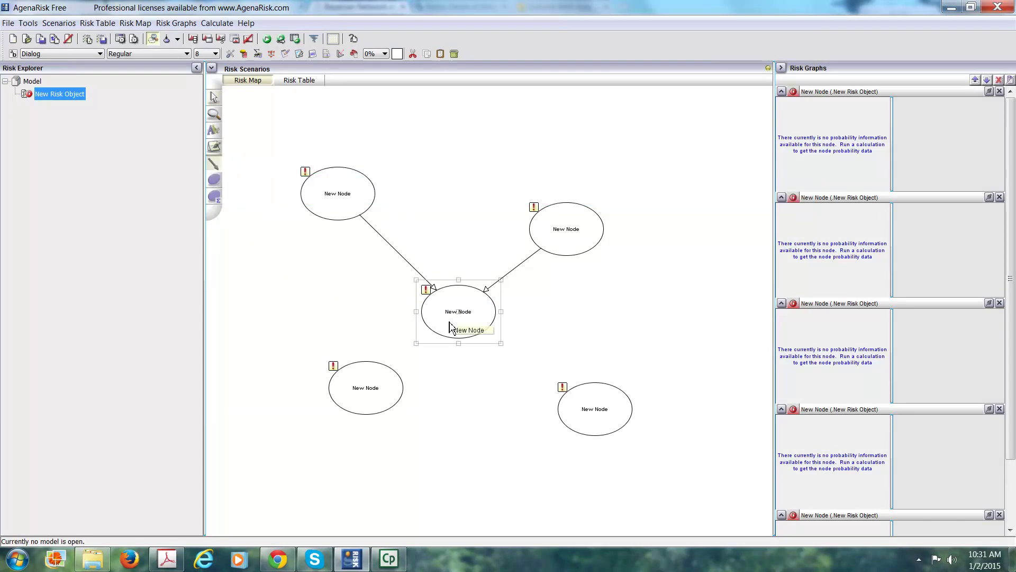
pyautogui.moveTo(451, 325); pyautogui.dragTo(350, 374)
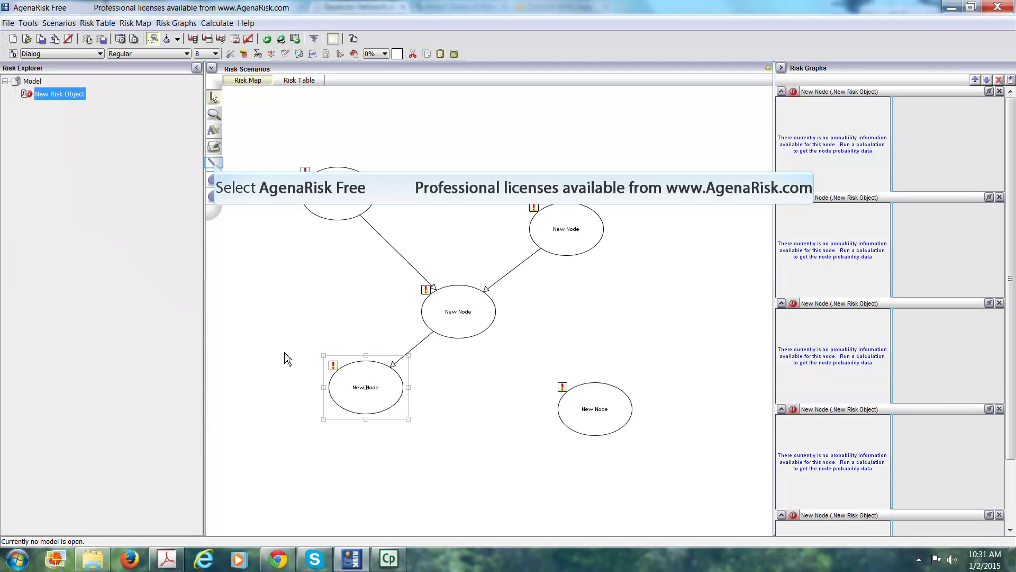
pyautogui.moveTo(471, 325); pyautogui.dragTo(601, 413)
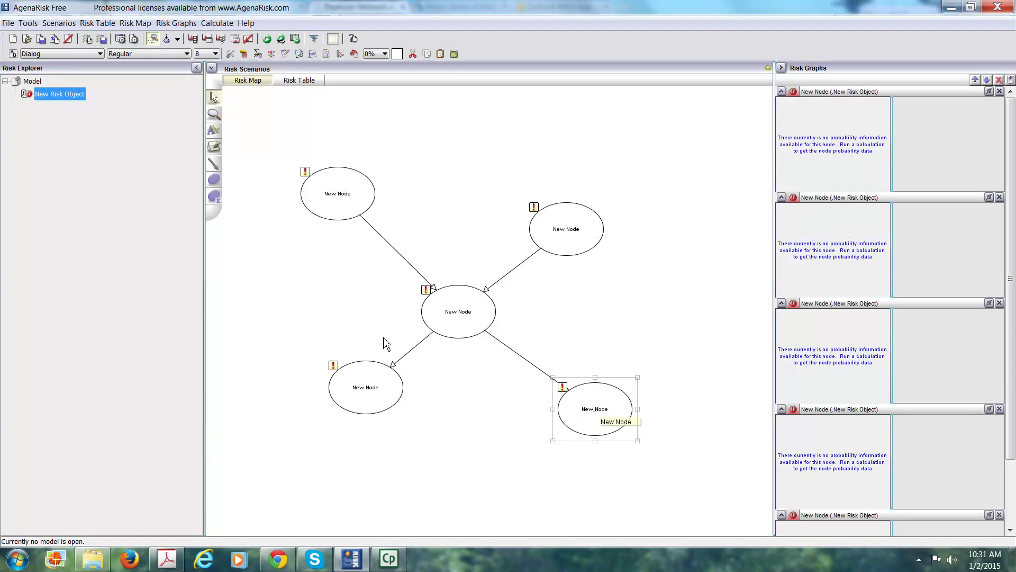
# Step: Name the upper-left node Roots, keeping the Boolean node type and the True/False state option
pyautogui.rightClick(338, 202)
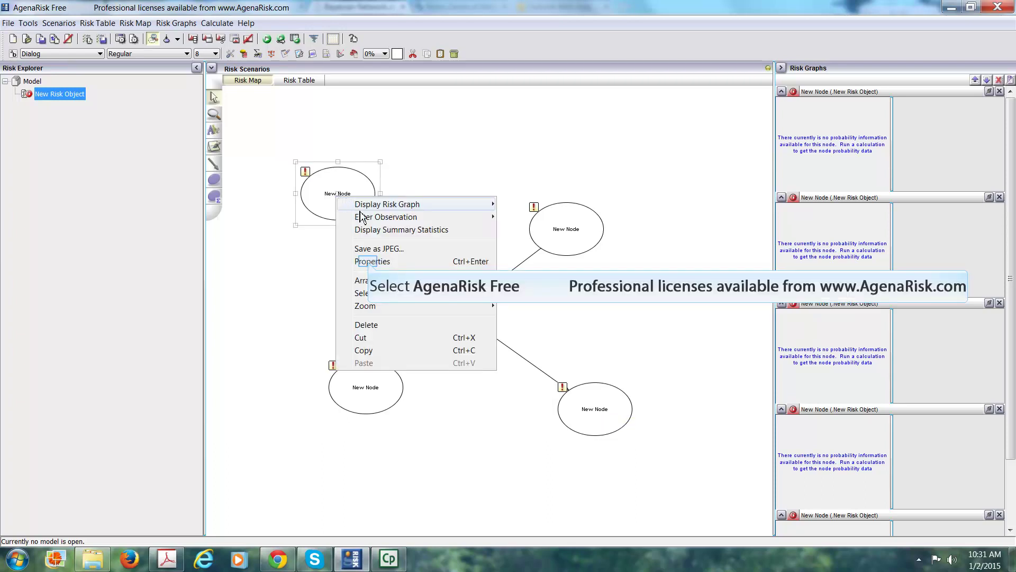
pyautogui.click(371, 261)
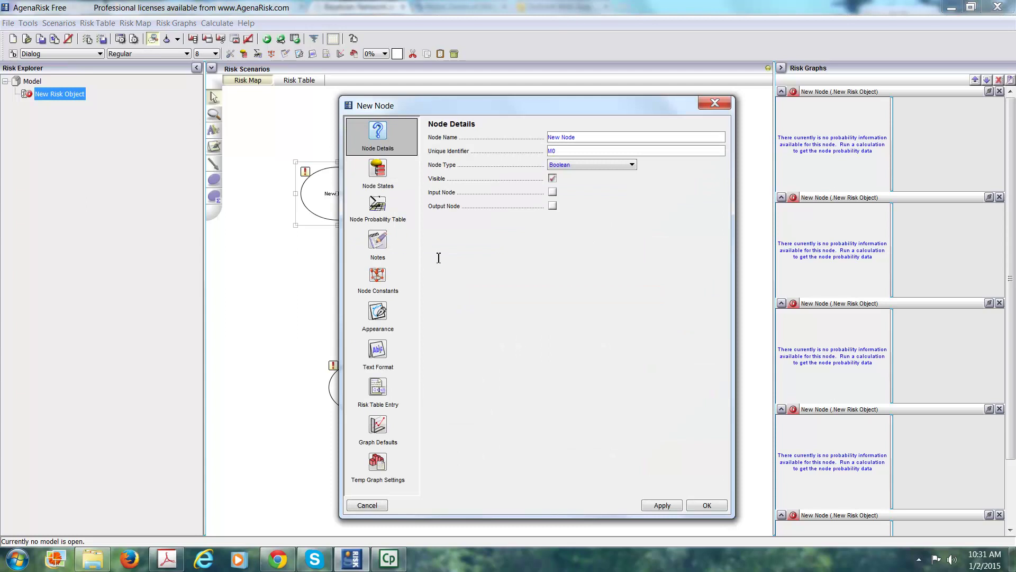
pyautogui.moveTo(581, 138); pyautogui.dragTo(531, 147)
pyautogui.write('Roots')
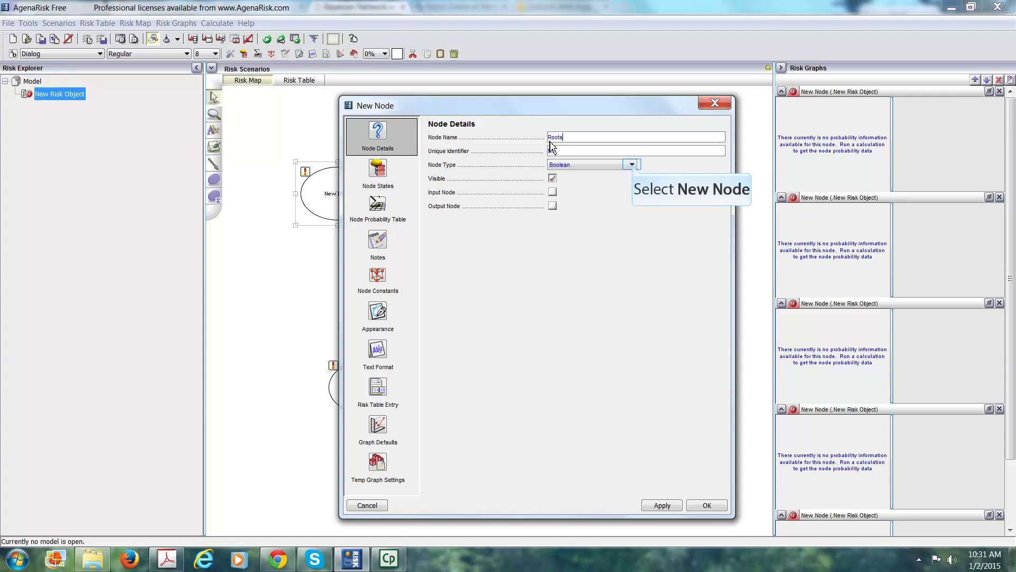
pyautogui.click(632, 166)
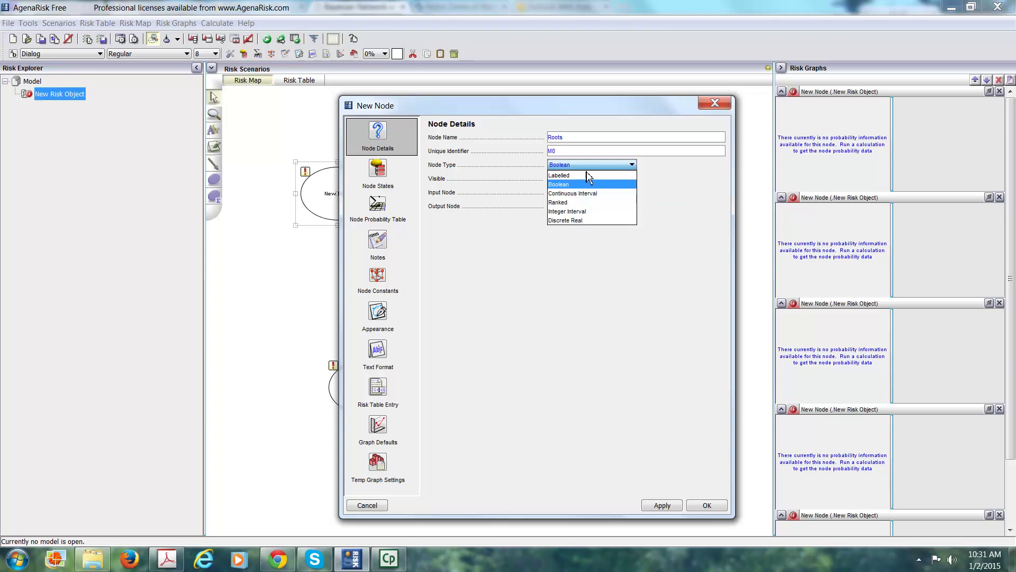
pyautogui.click(575, 187)
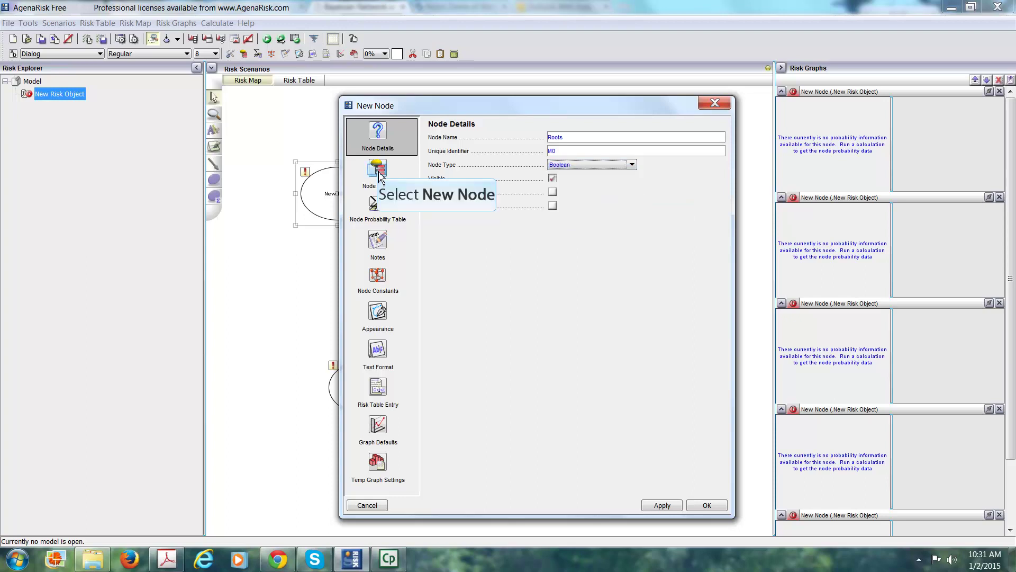
pyautogui.click(379, 177)
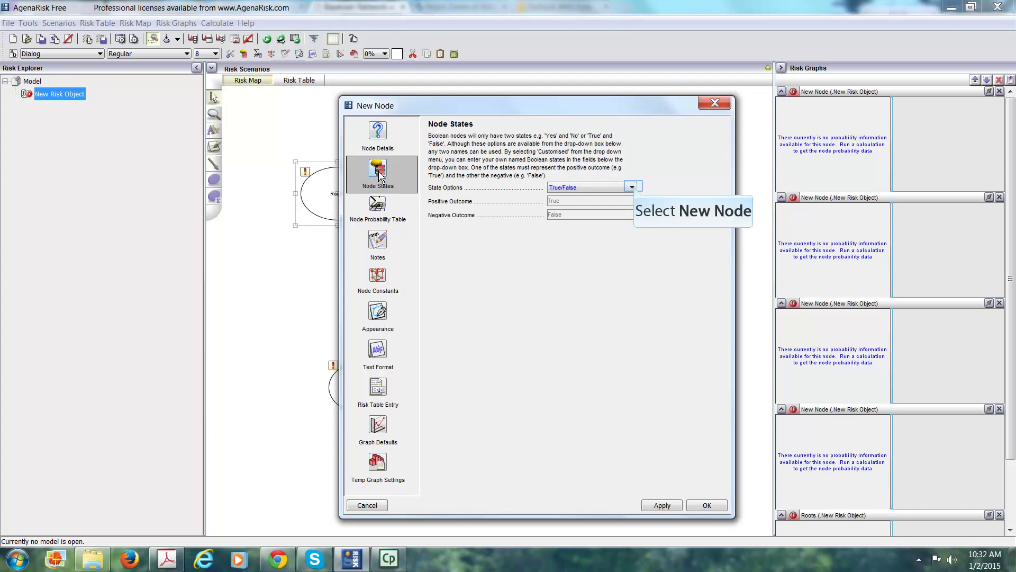
pyautogui.click(633, 188)
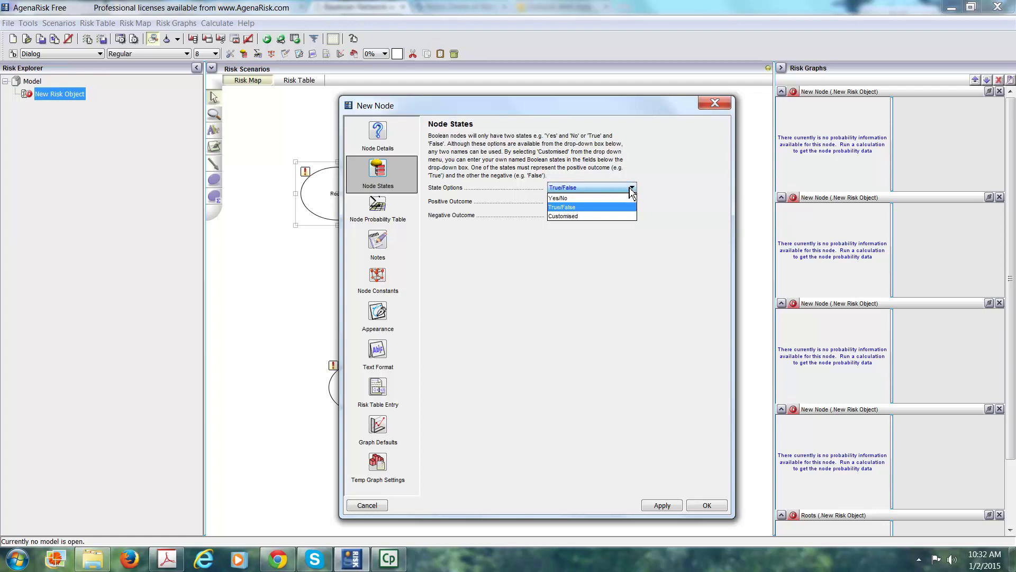
pyautogui.click(624, 190)
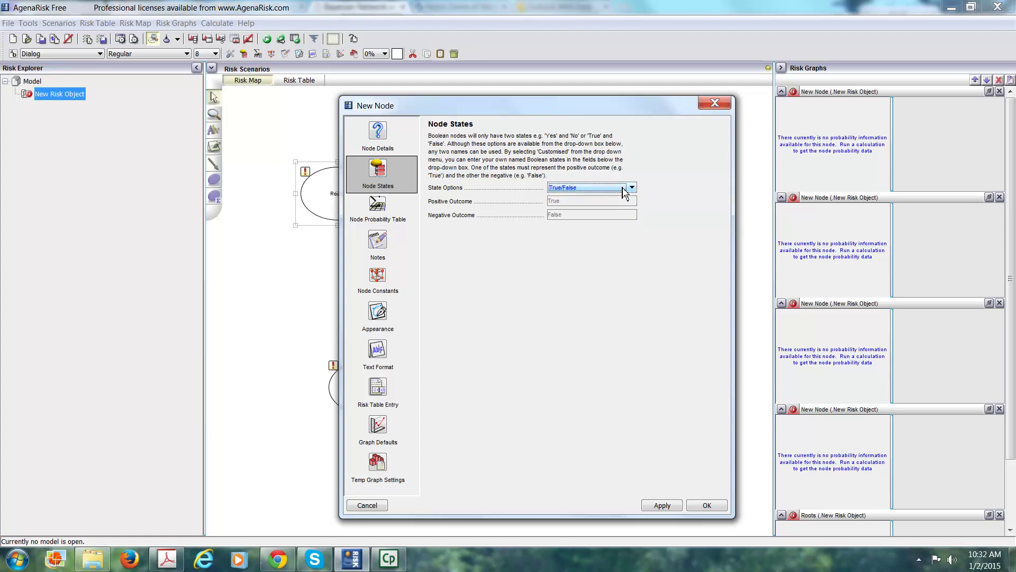
# Step: Fill in the Roots node's probability table with False 0.7 and True 0.3
pyautogui.click(381, 214)
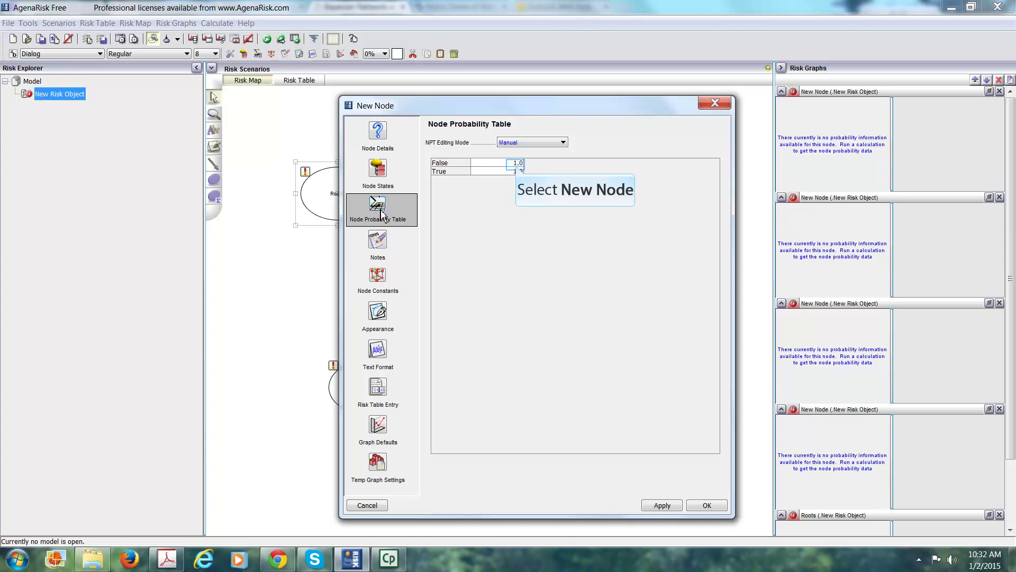
pyautogui.click(517, 165)
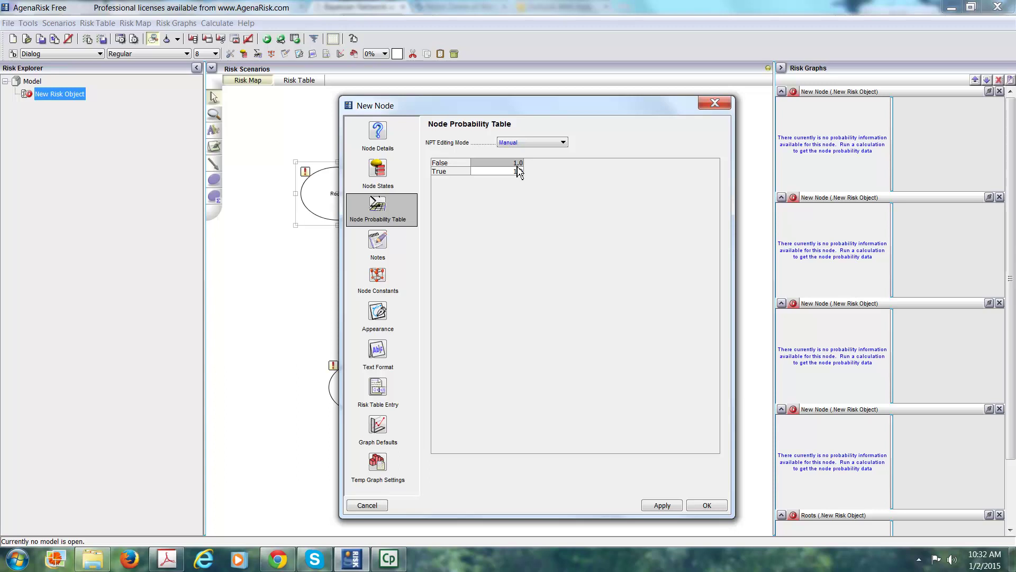
pyautogui.write('.7')
pyautogui.press('Return')
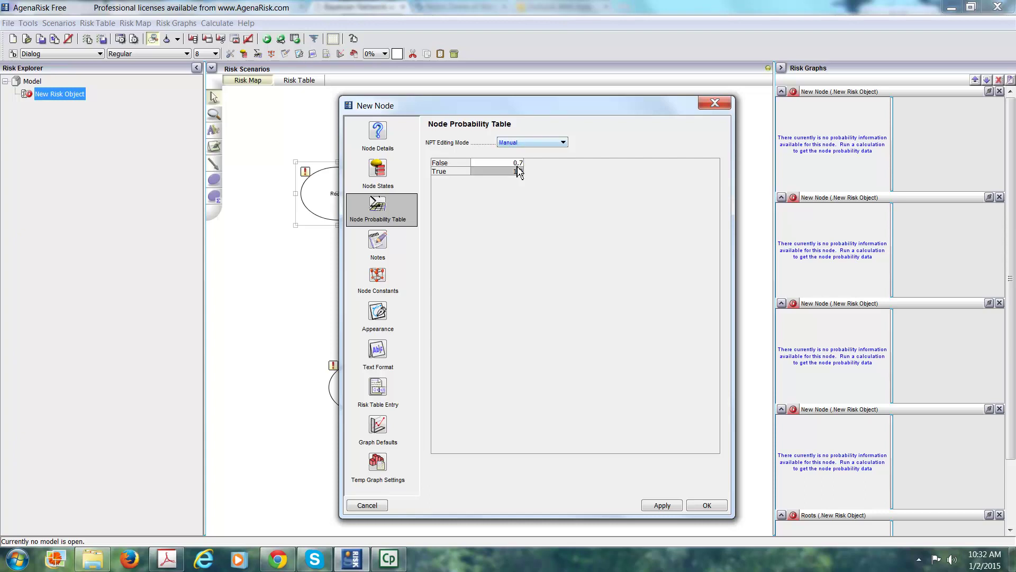
pyautogui.write('.3')
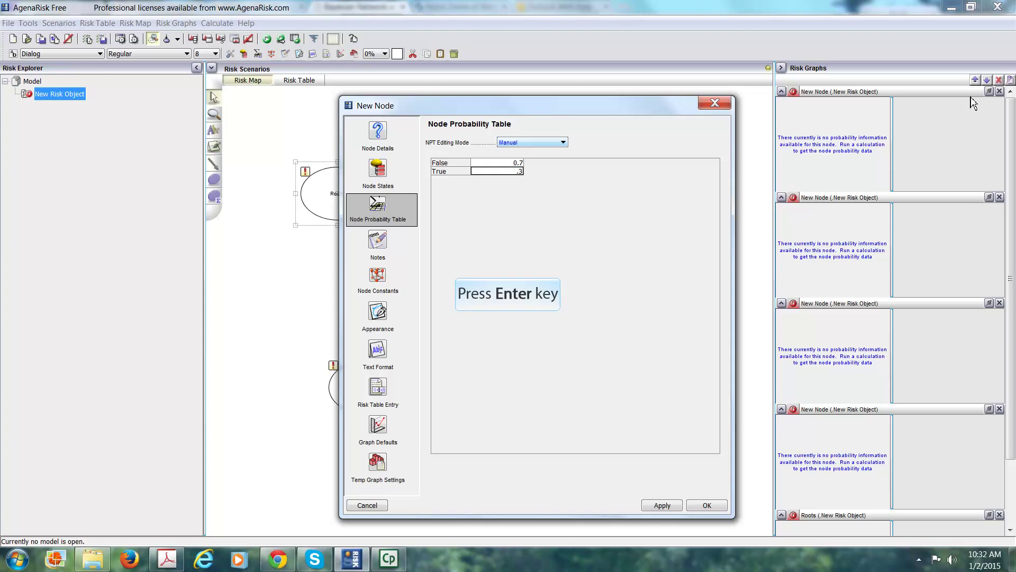
pyautogui.press('Return')
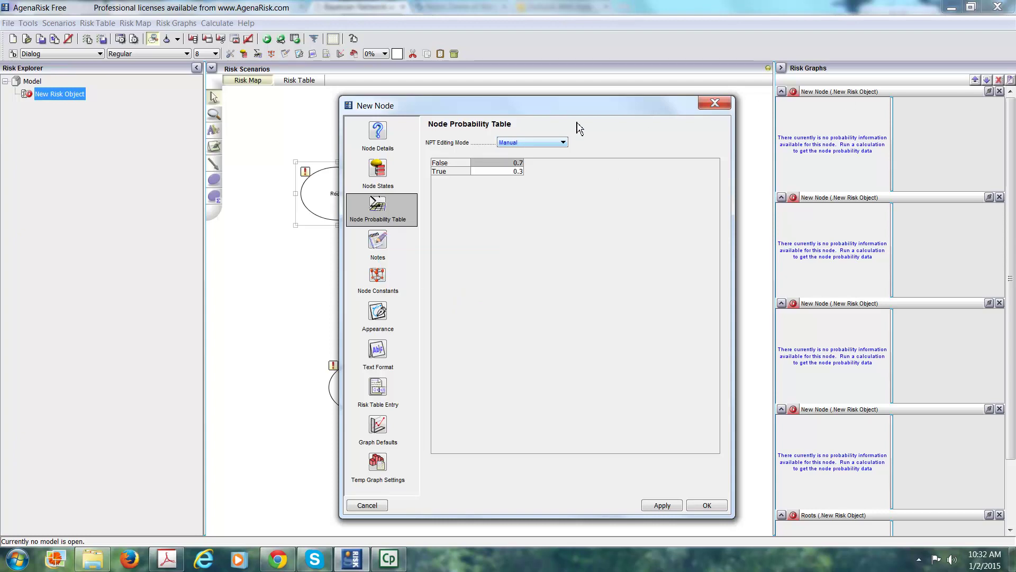
# Step: Review the Roots node's notes, appearance, text format, risk table entry and graph settings, then apply the node properties and close them
pyautogui.click(381, 246)
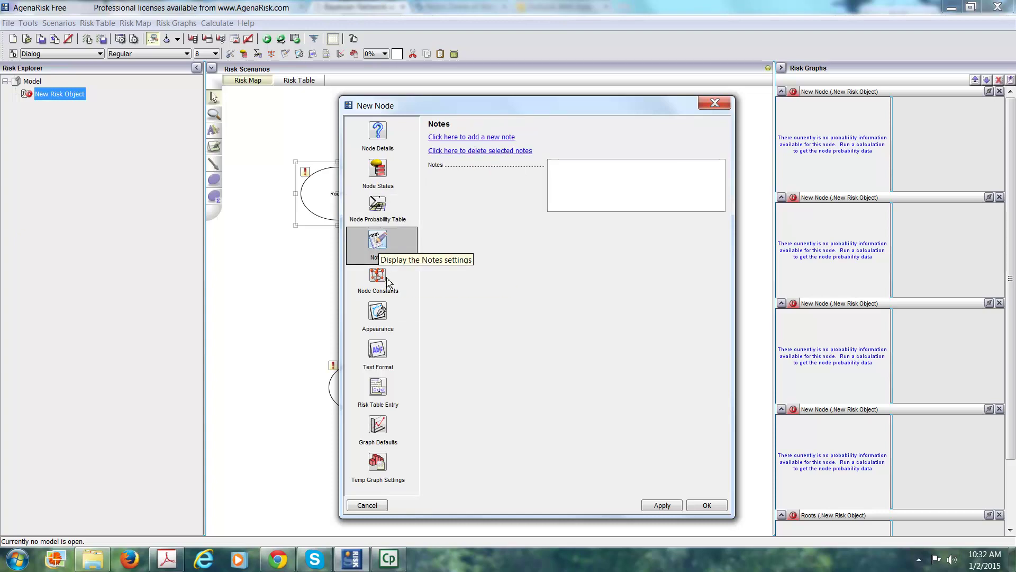
pyautogui.click(382, 319)
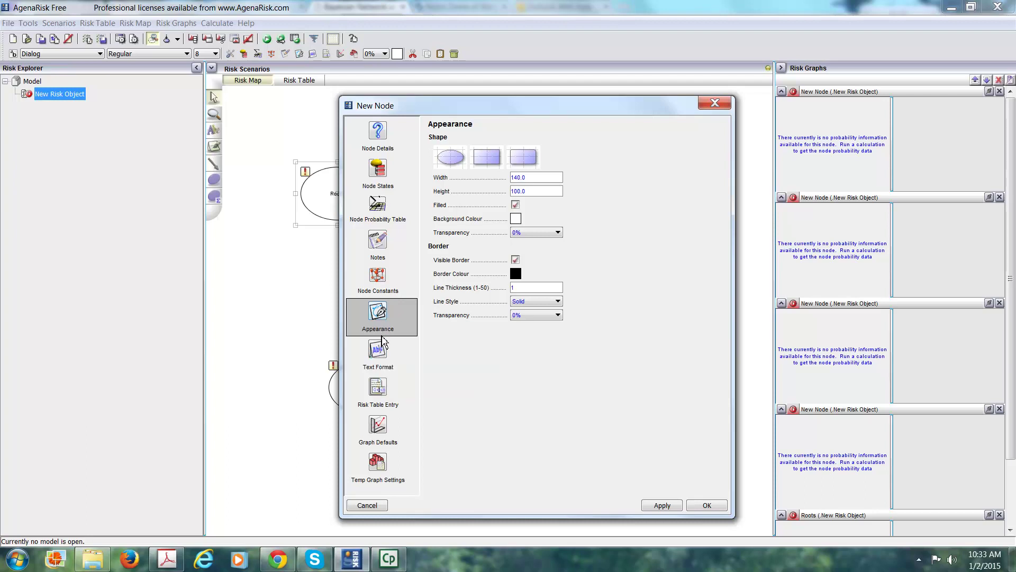
pyautogui.click(383, 360)
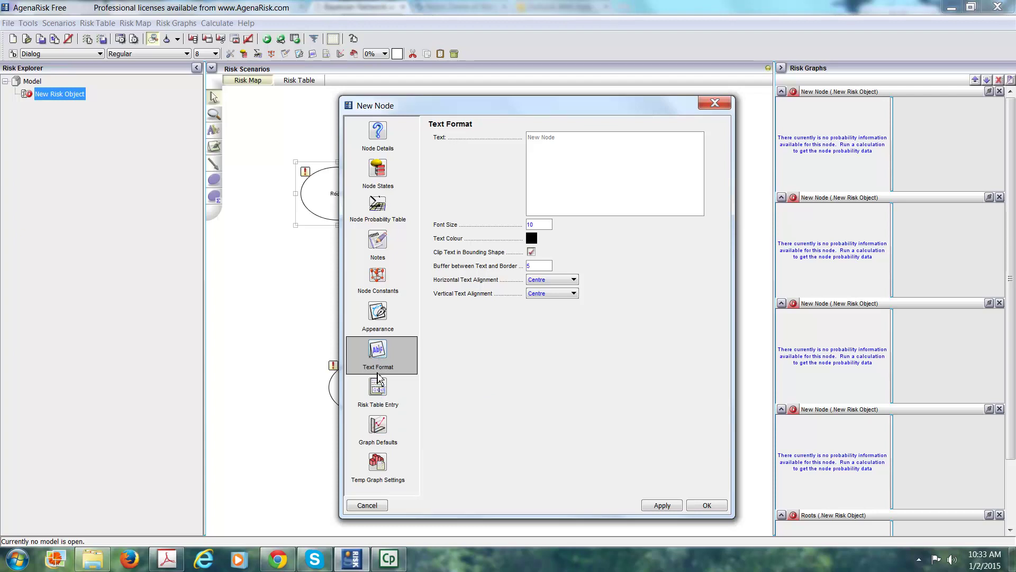
pyautogui.click(379, 398)
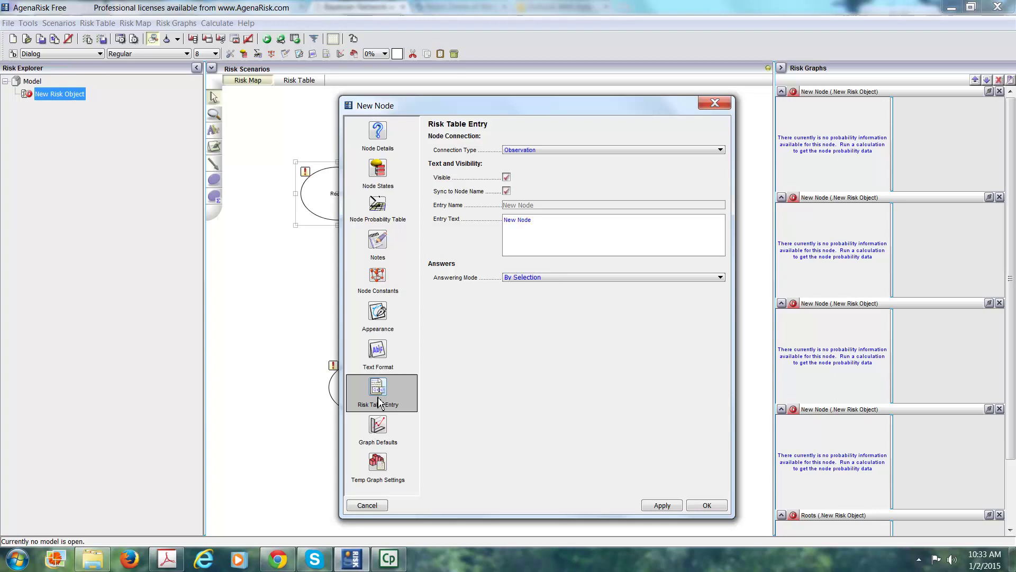
pyautogui.click(379, 436)
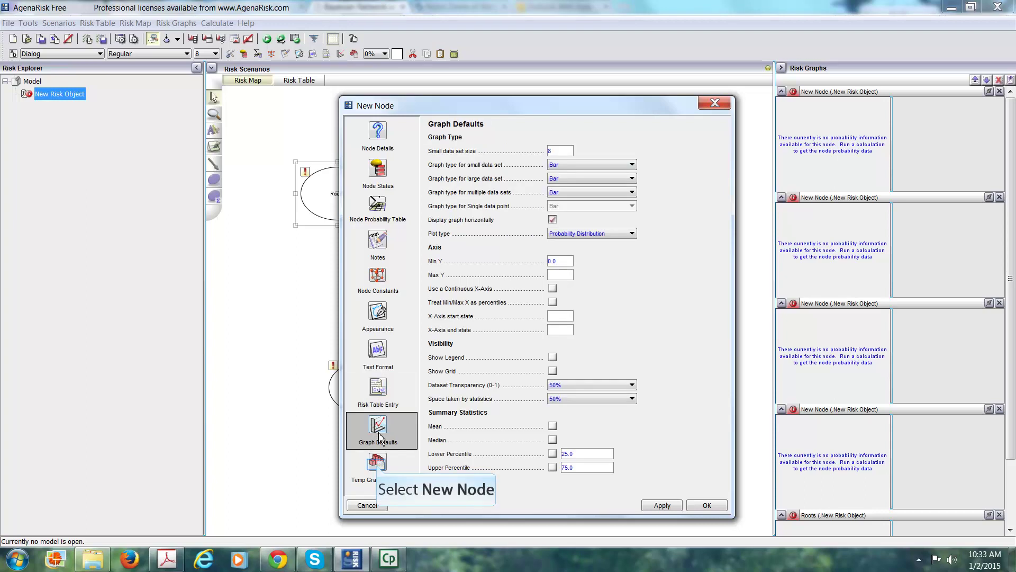
pyautogui.click(379, 470)
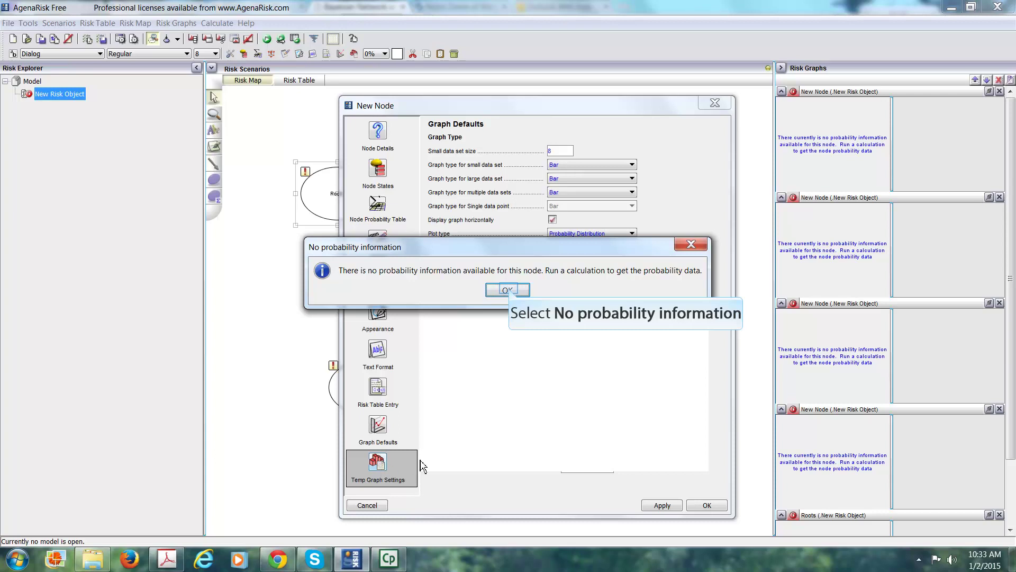
pyautogui.click(509, 291)
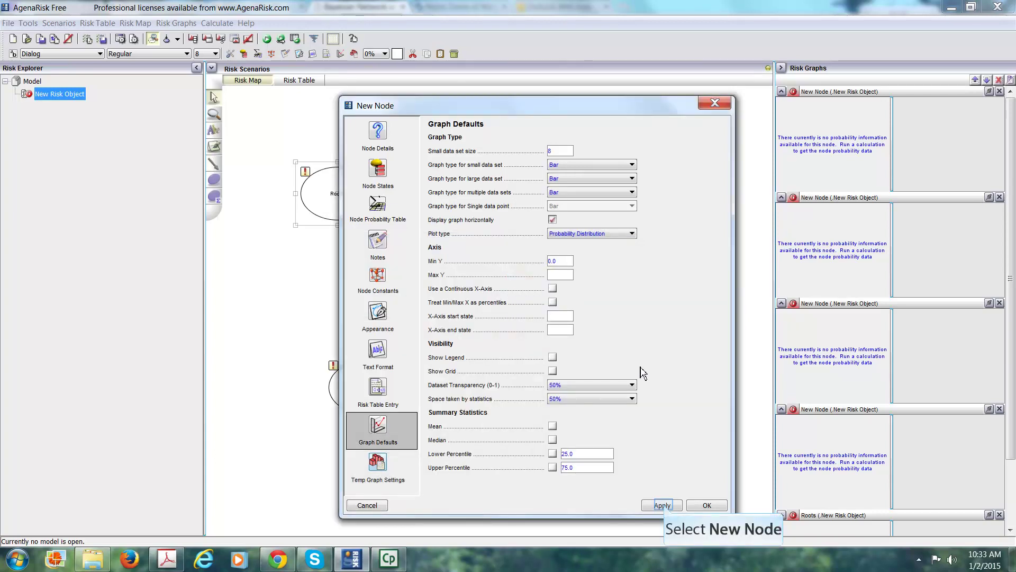
pyautogui.click(663, 506)
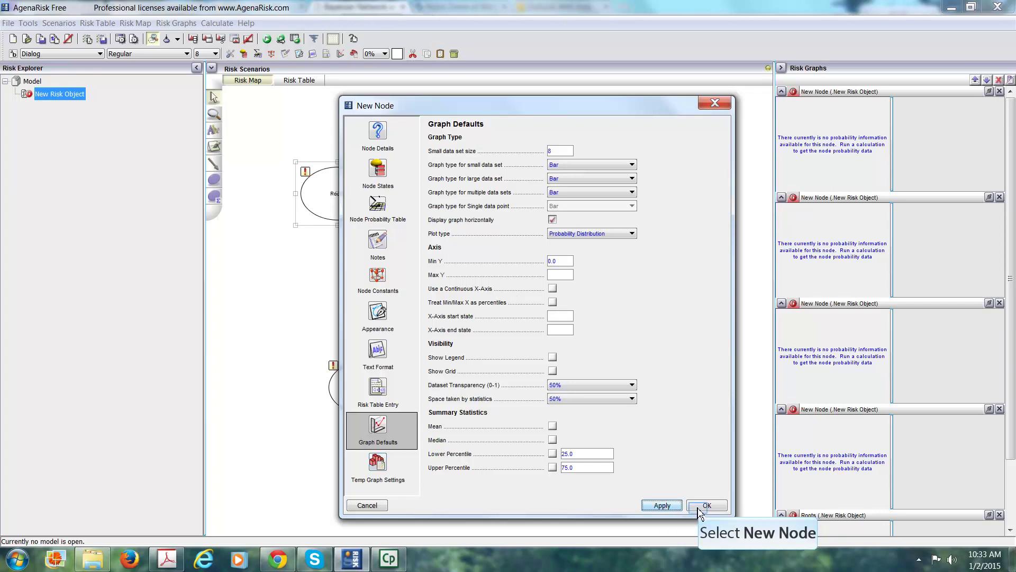
pyautogui.click(706, 505)
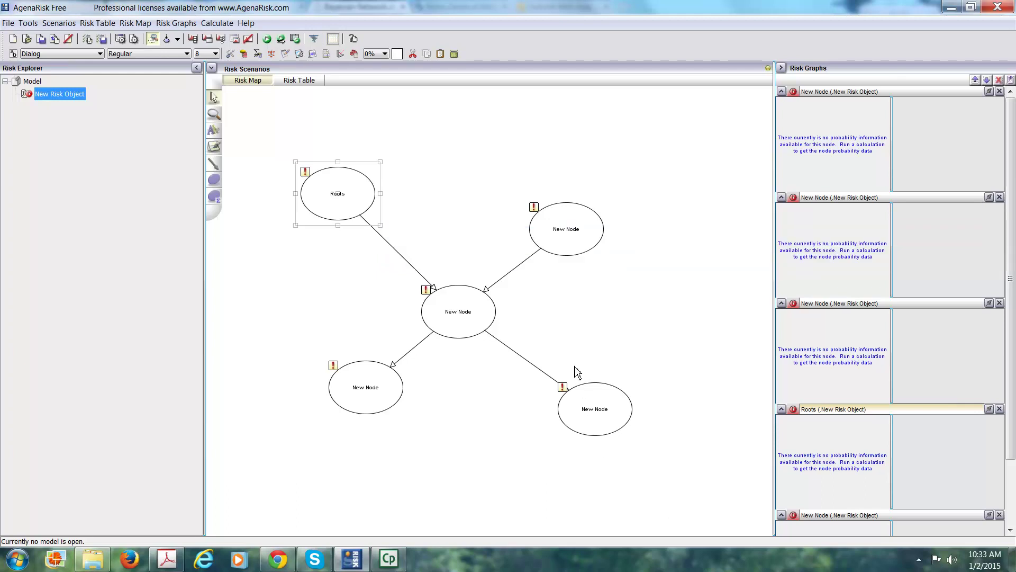
# Step: Open the upper-right node's properties and name the node Animal Tunnels
pyautogui.rightClick(564, 231)
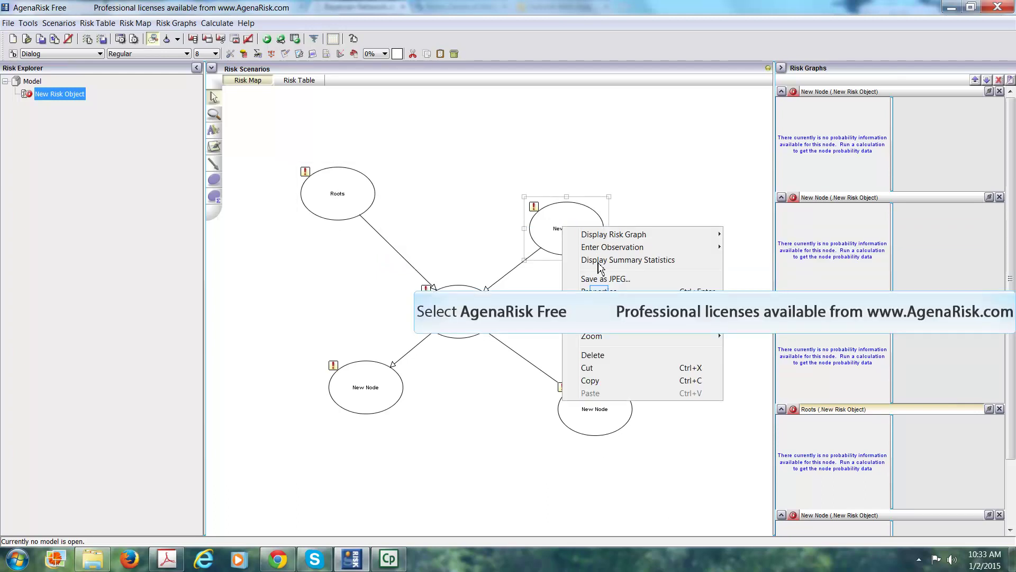
pyautogui.click(603, 297)
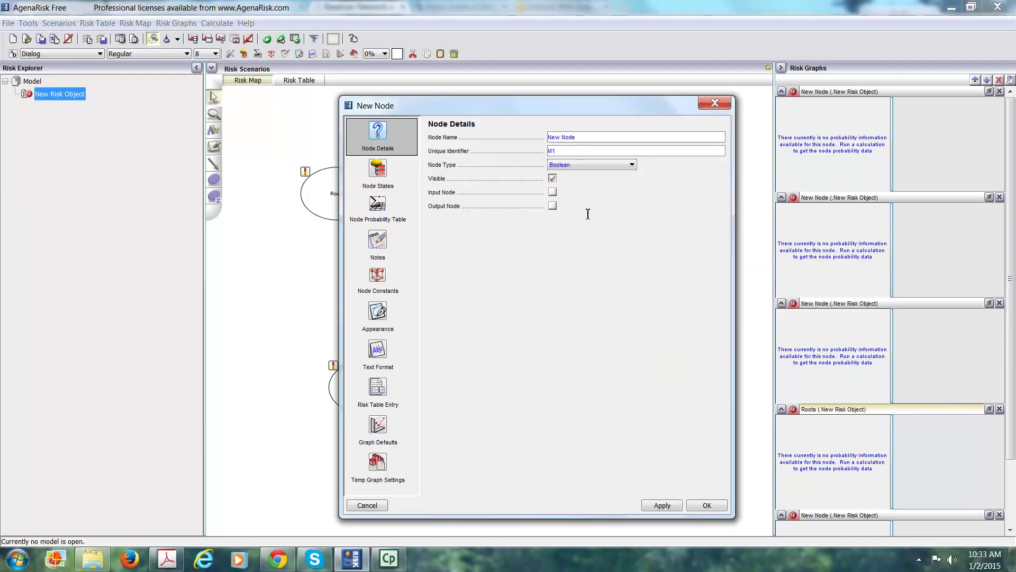
pyautogui.moveTo(586, 137); pyautogui.dragTo(478, 128)
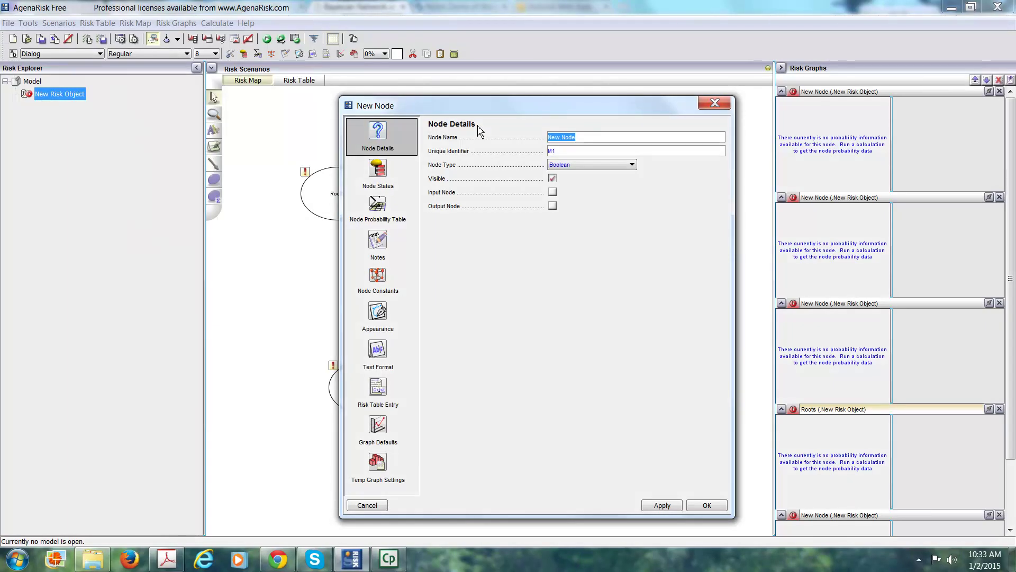
pyautogui.write('Animal Tunnels')
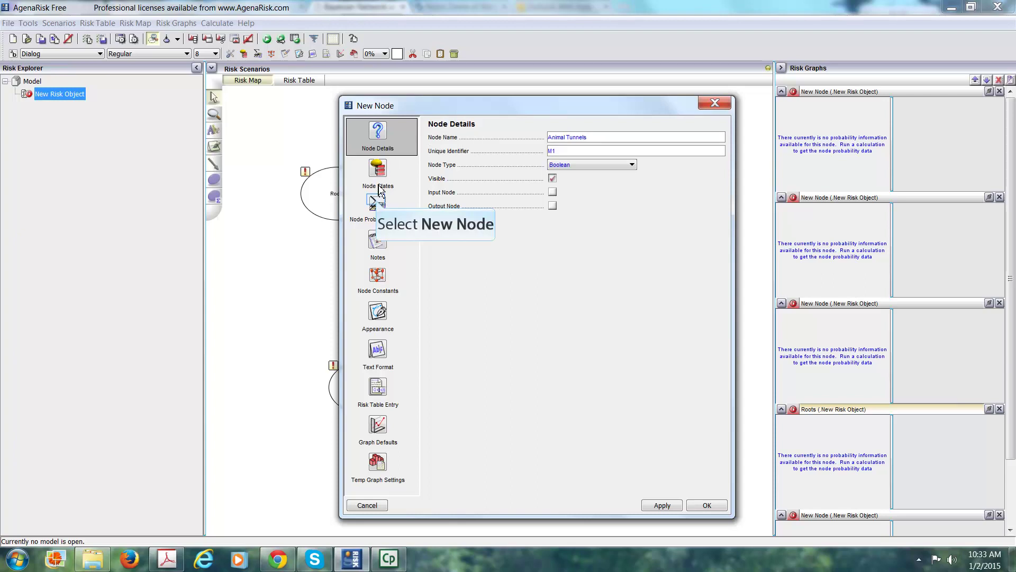
# Step: Fill in the Animal Tunnels probability table with False 0.1 and True 0.9, then apply and close the node properties
pyautogui.click(377, 201)
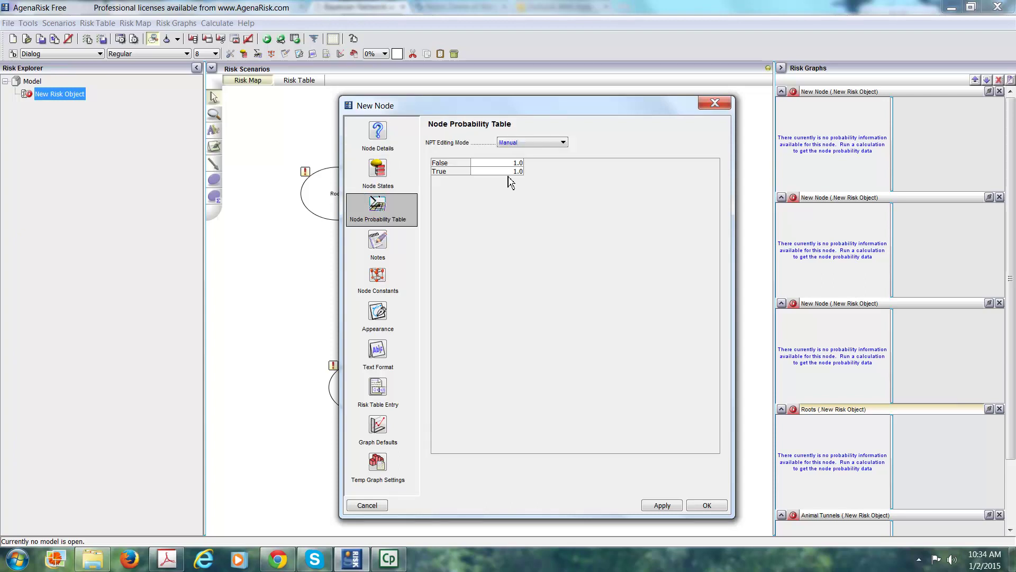
pyautogui.click(517, 163)
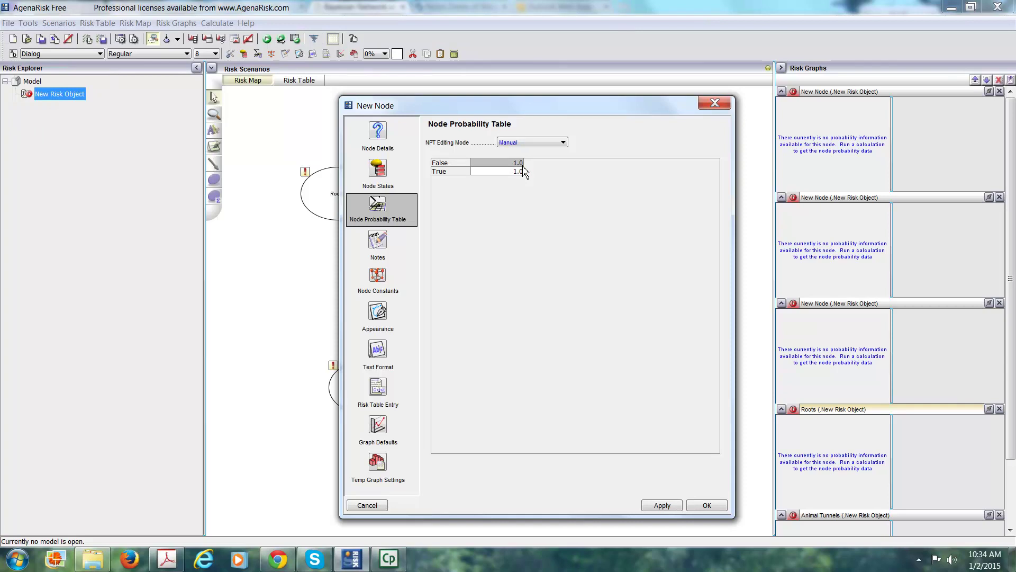
pyautogui.write('0.1')
pyautogui.press('Return')
pyautogui.press('BackSpace')
pyautogui.write('1')
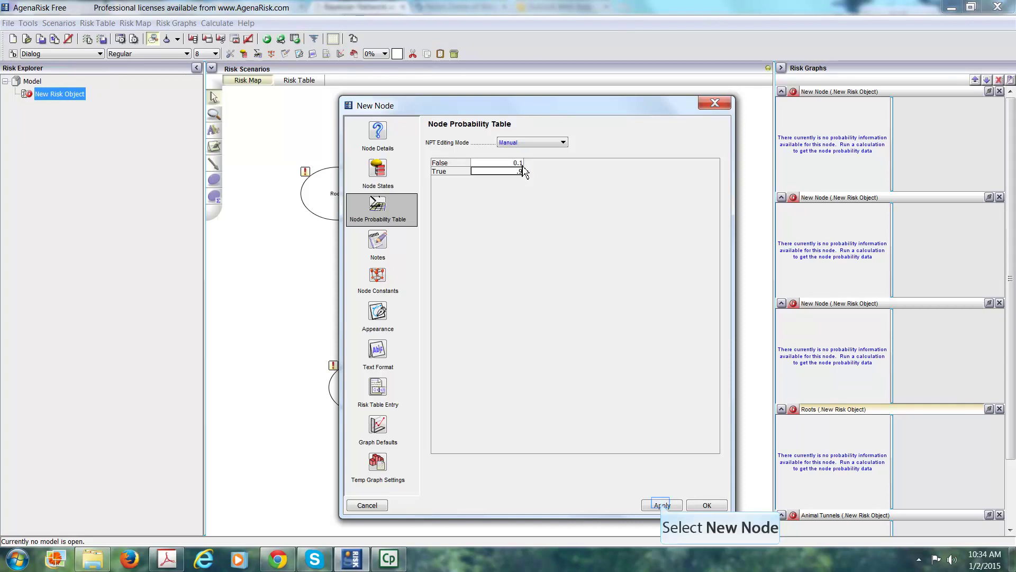
pyautogui.click(663, 506)
pyautogui.click(703, 505)
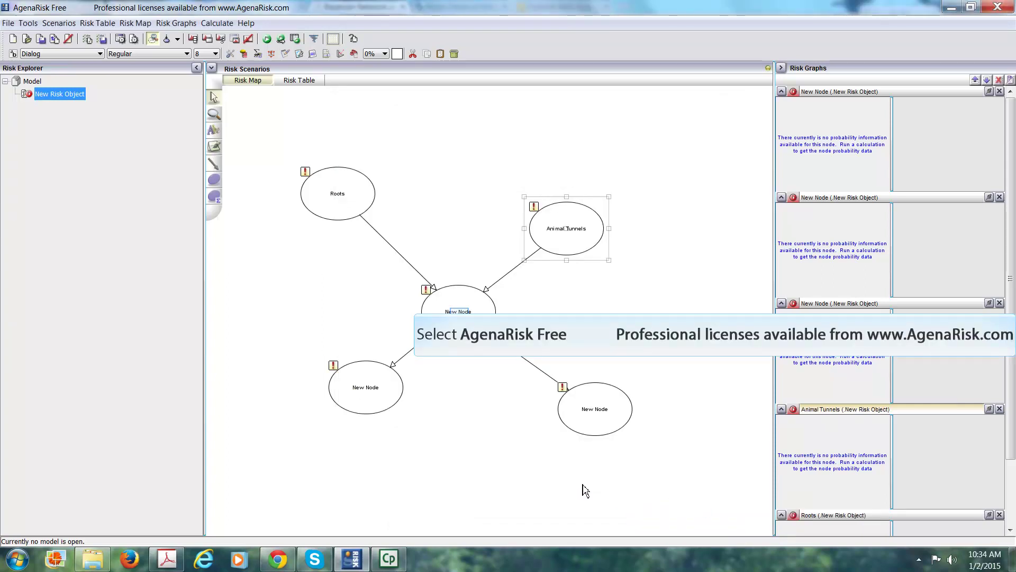
# Step: Open the middle node's properties and name the node Interior Erosion
pyautogui.click(461, 318)
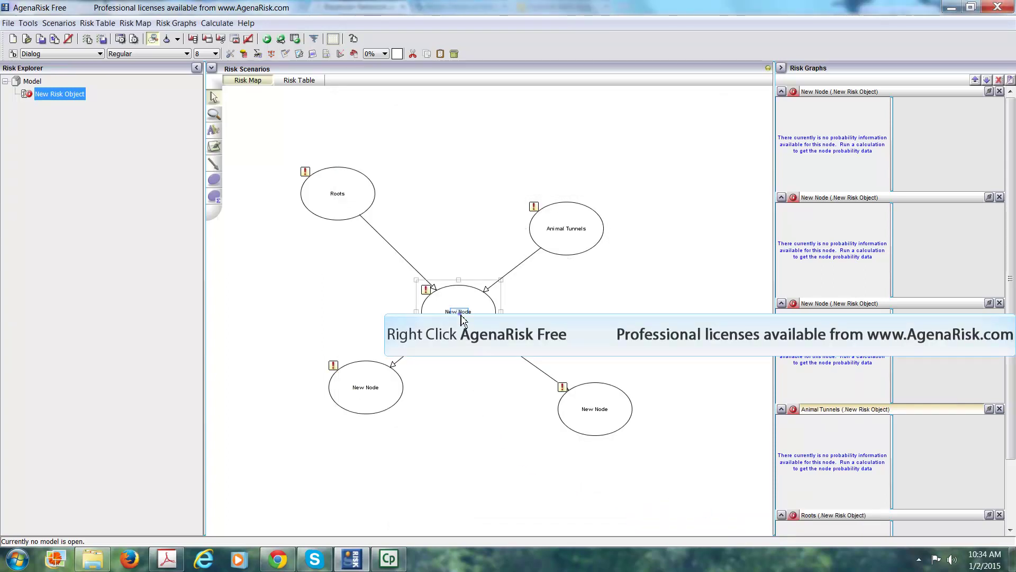
pyautogui.rightClick(461, 317)
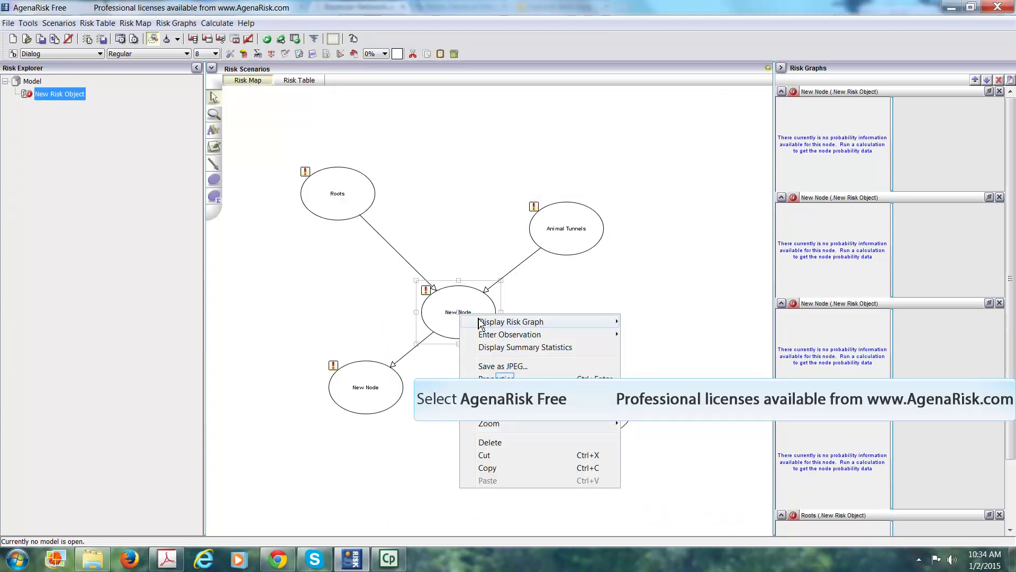
pyautogui.click(508, 380)
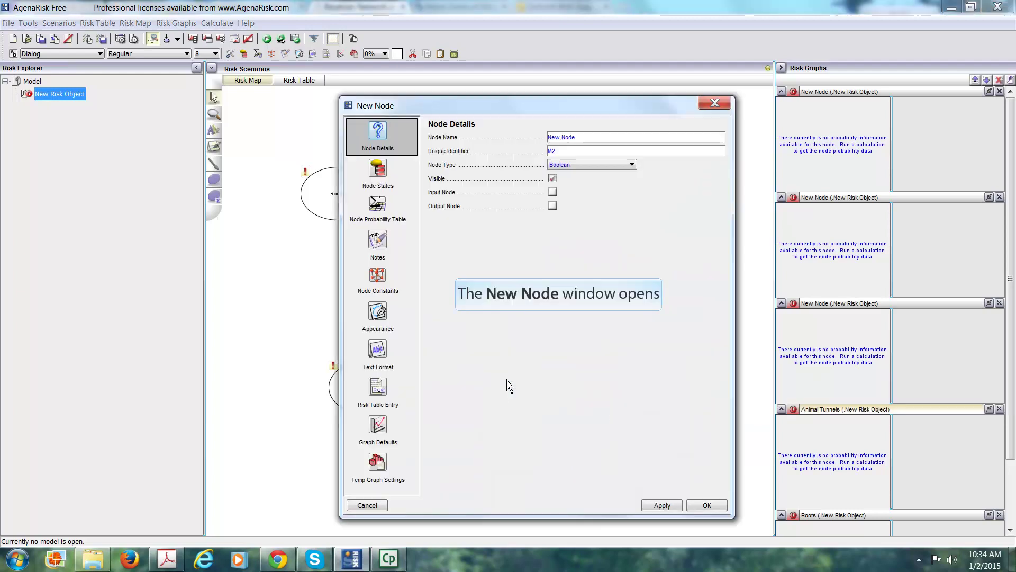
pyautogui.moveTo(583, 137); pyautogui.dragTo(499, 137)
pyautogui.press('BackSpace')
pyautogui.write('Interior Erosion')
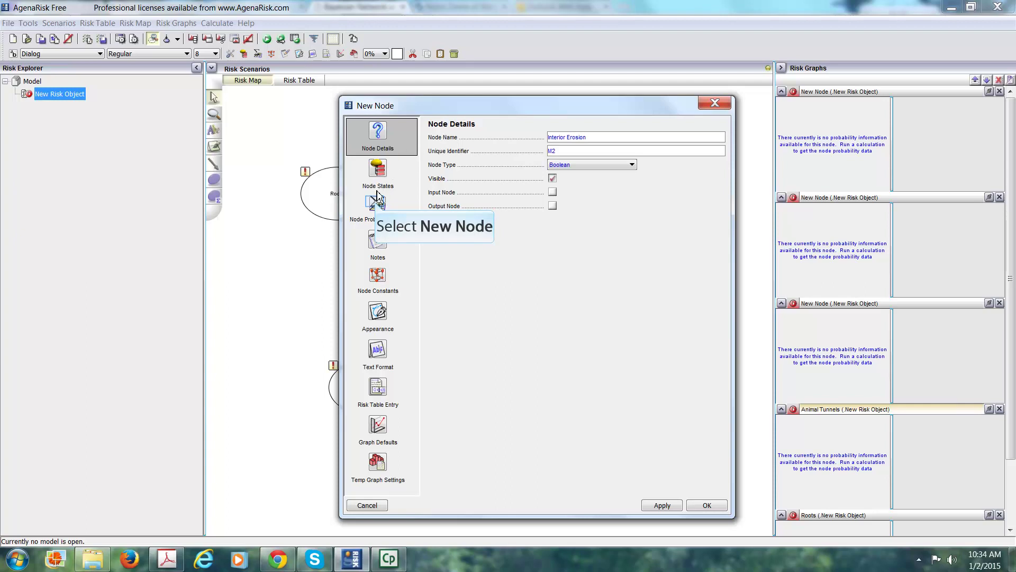
# Step: In Interior Erosion's probability table, under Roots False, enter False/True values 0.999/0.001 for Animal Tunnels False and 0.97/0.03 for Animal Tunnels True
pyautogui.click(378, 208)
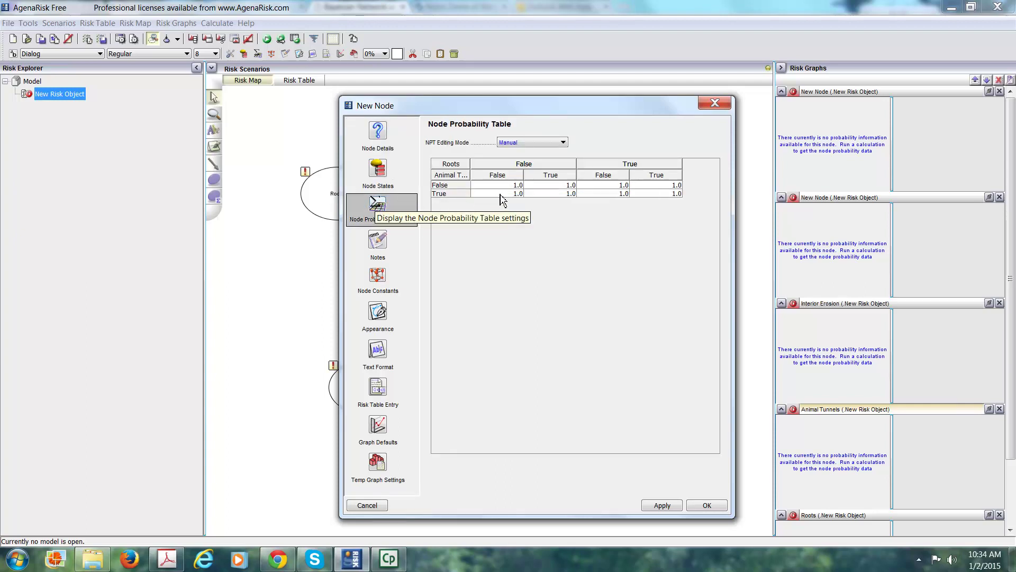
pyautogui.click(512, 187)
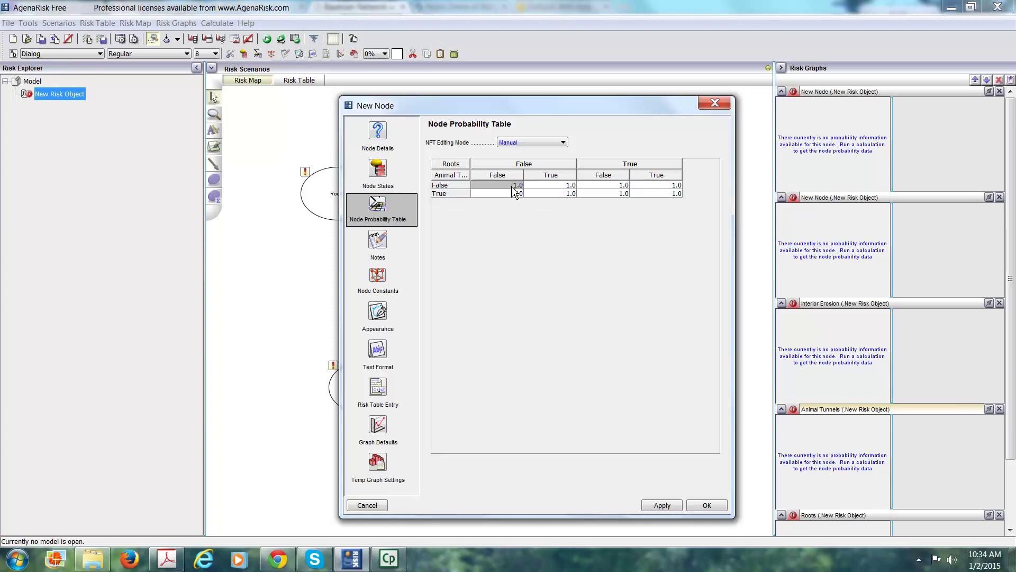
pyautogui.write('.999')
pyautogui.press('Return')
pyautogui.write('.001')
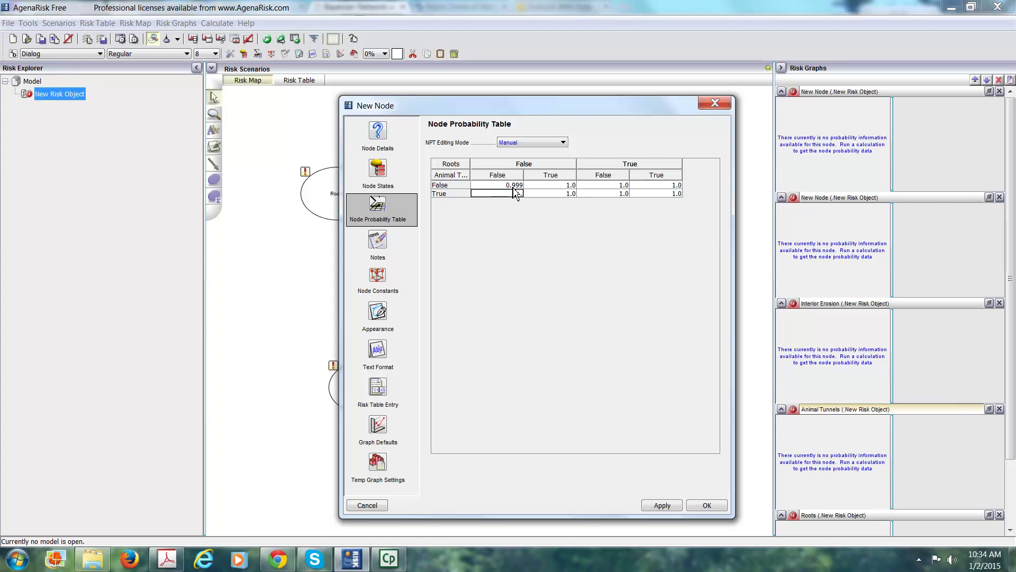
pyautogui.click(557, 186)
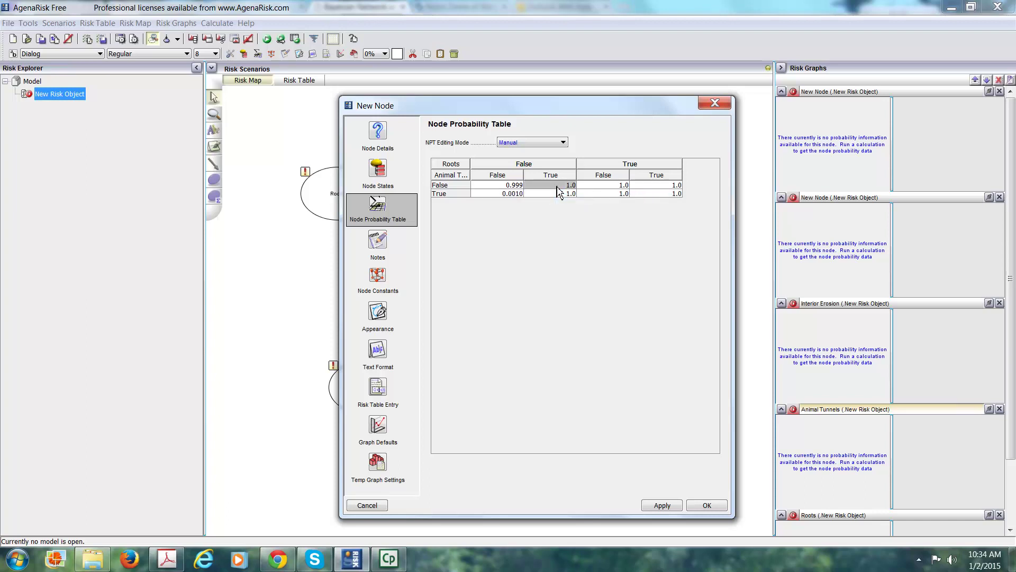
pyautogui.write('.97')
pyautogui.press('Return')
pyautogui.write('.03')
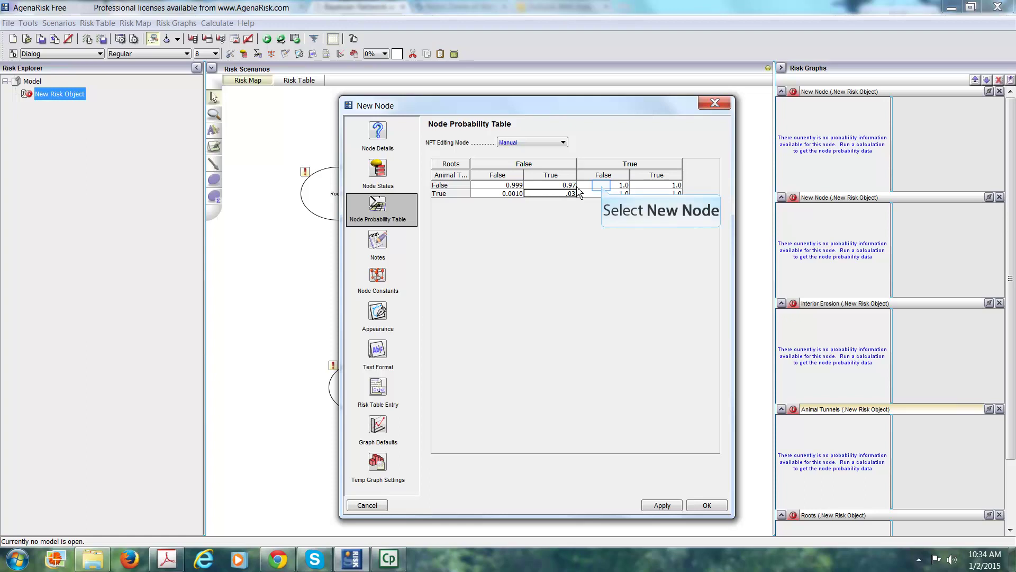
# Step: Under Roots True, enter False/True values 0.98/0.02 for Animal Tunnels False and 0.95/0.05 for Animal Tunnels True, then apply and close the properties
pyautogui.click(602, 187)
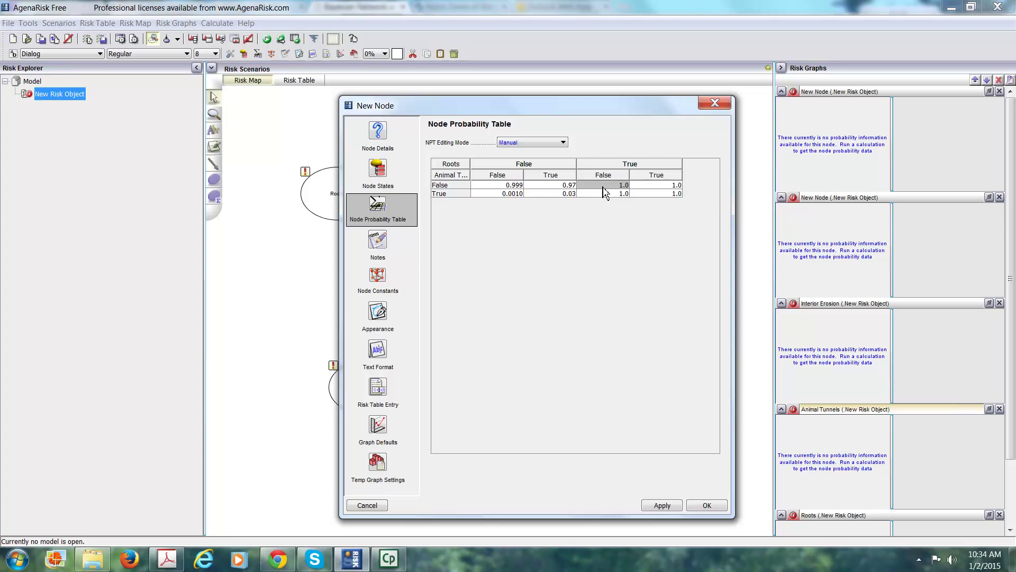
pyautogui.write('.')
pyautogui.press('Return')
pyautogui.write('.02')
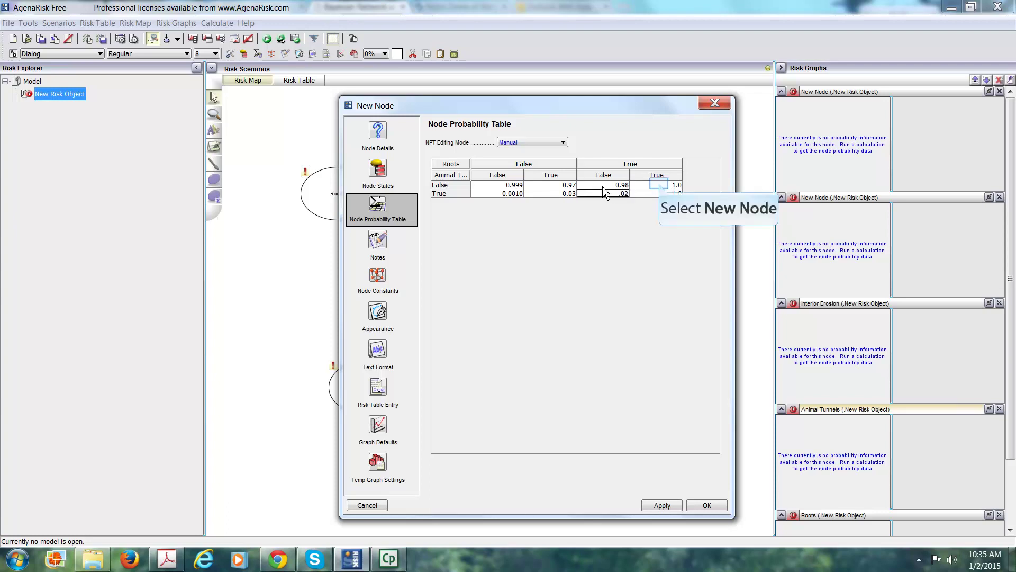
pyautogui.click(660, 185)
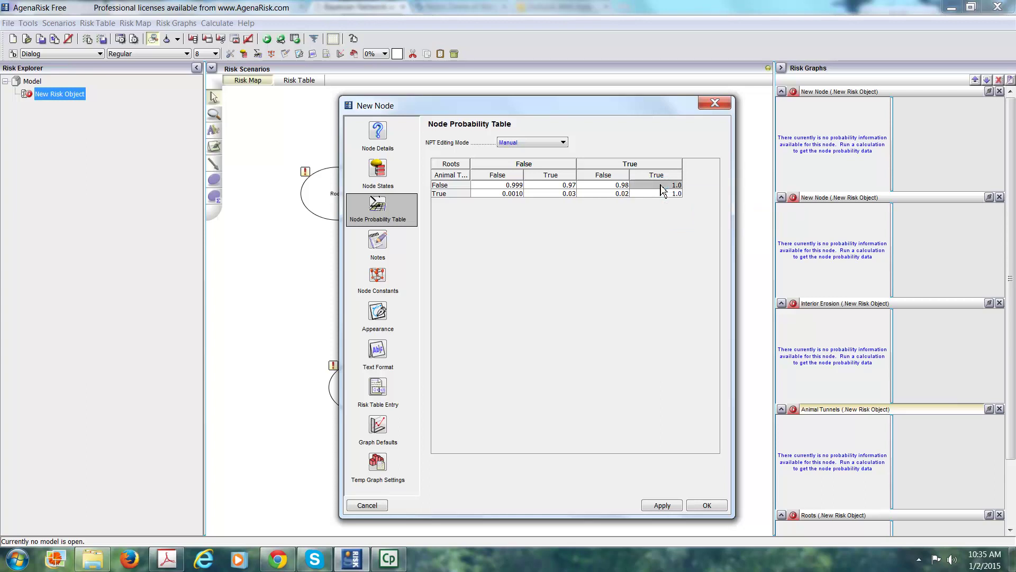
pyautogui.write('.9')
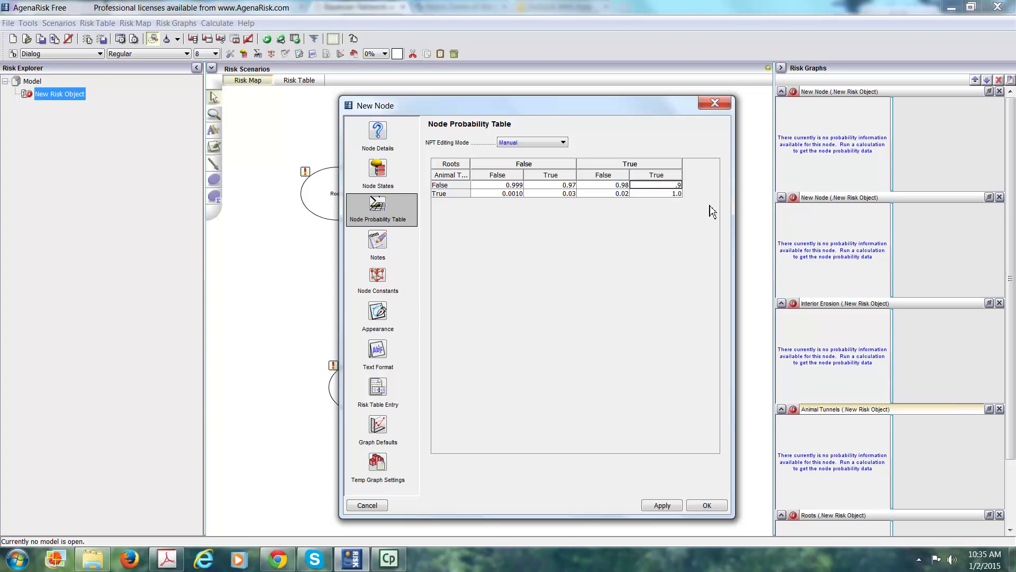
pyautogui.write('5')
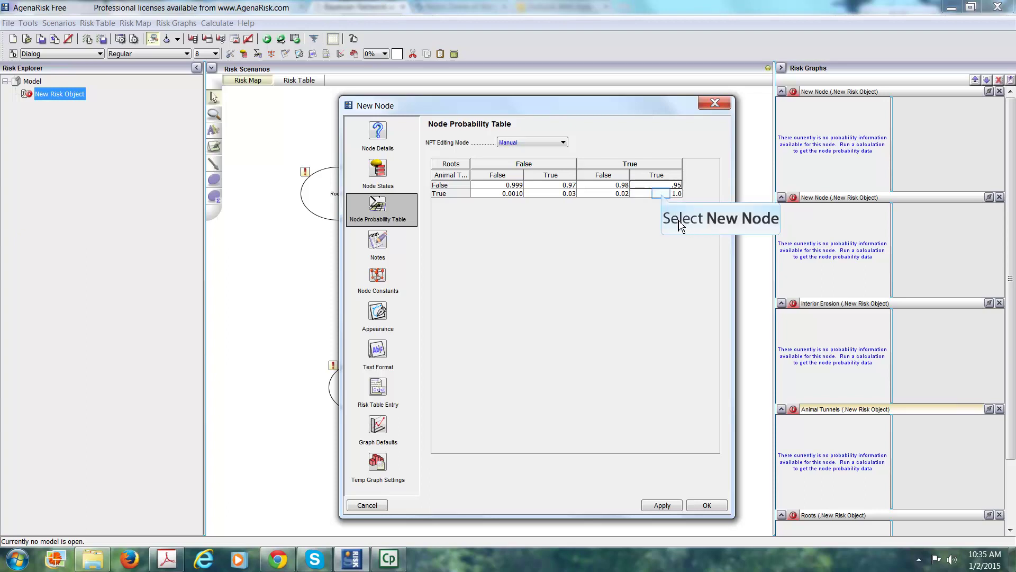
pyautogui.click(663, 194)
pyautogui.write('.05')
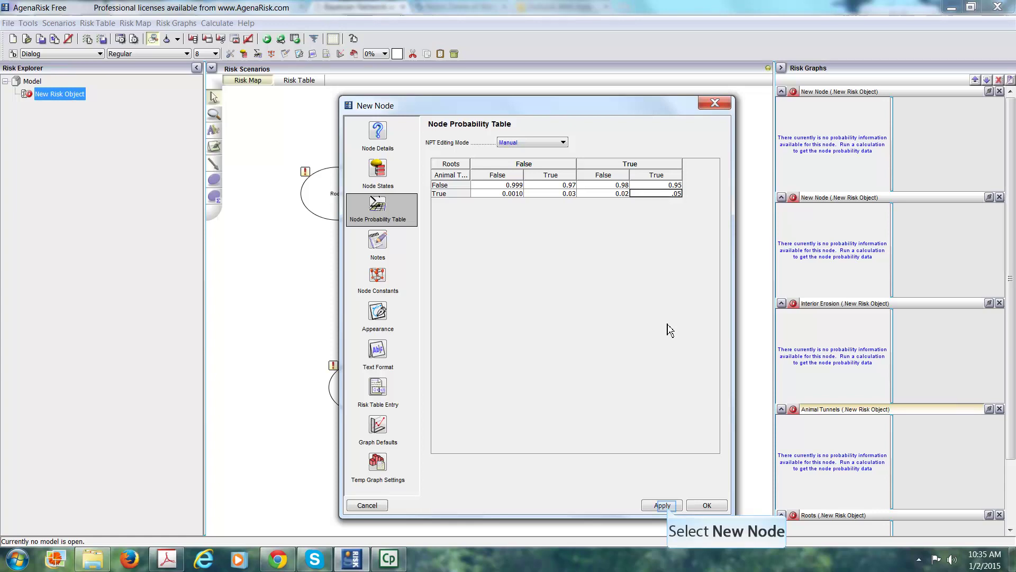
pyautogui.click(671, 505)
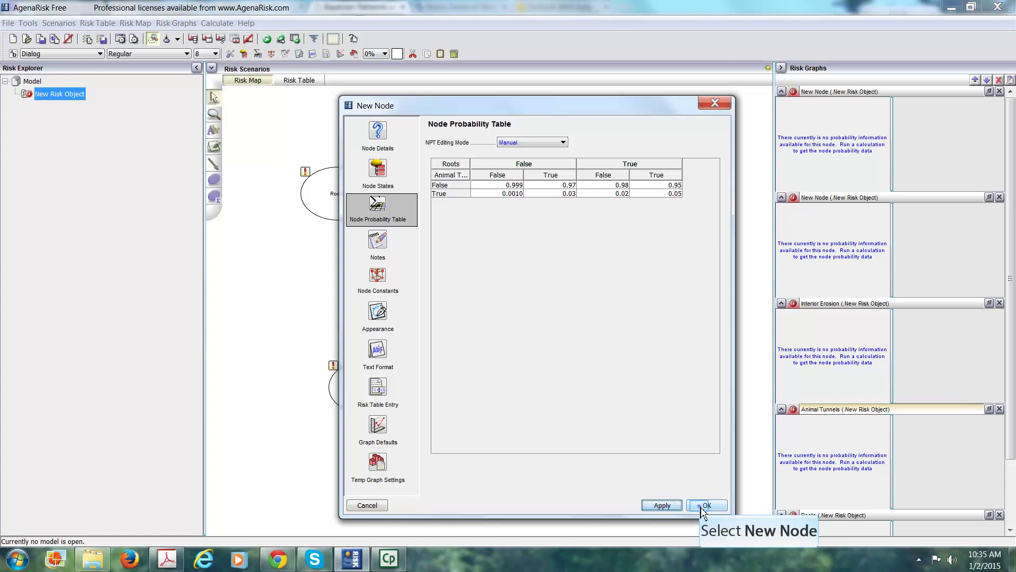
pyautogui.click(706, 506)
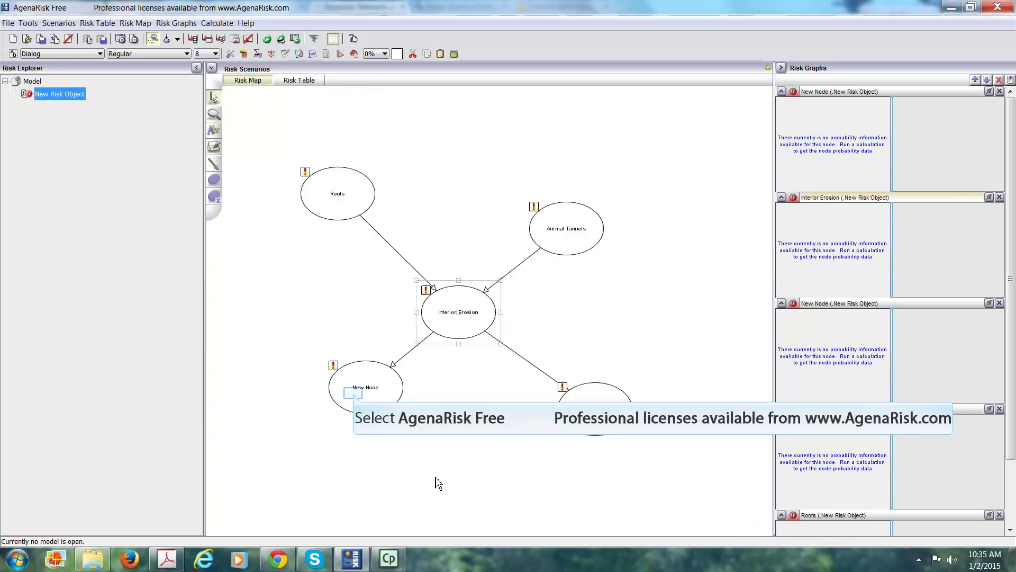
# Step: Open the lower-left node's properties and name the node Inspection
pyautogui.rightClick(356, 398)
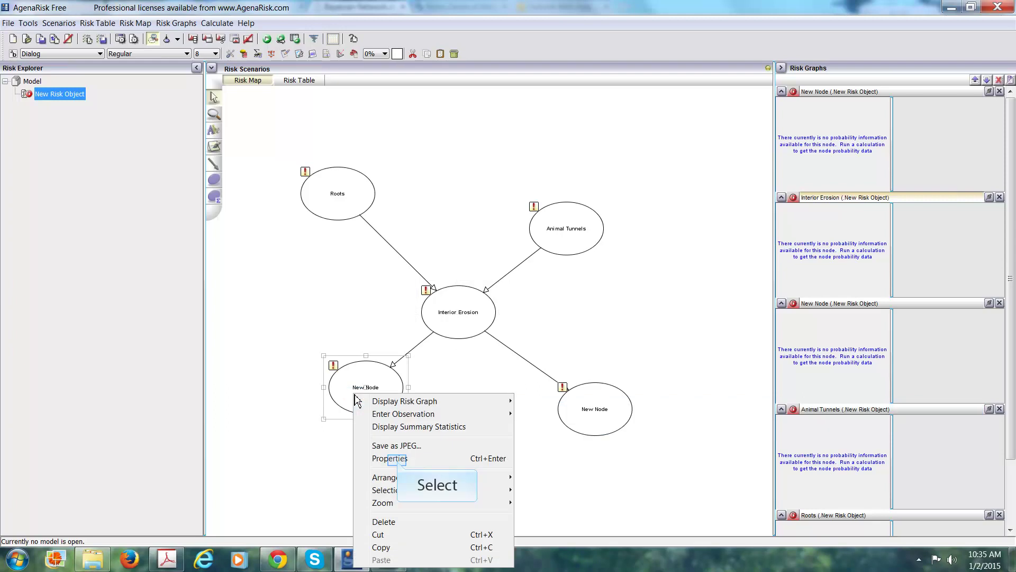
pyautogui.click(390, 458)
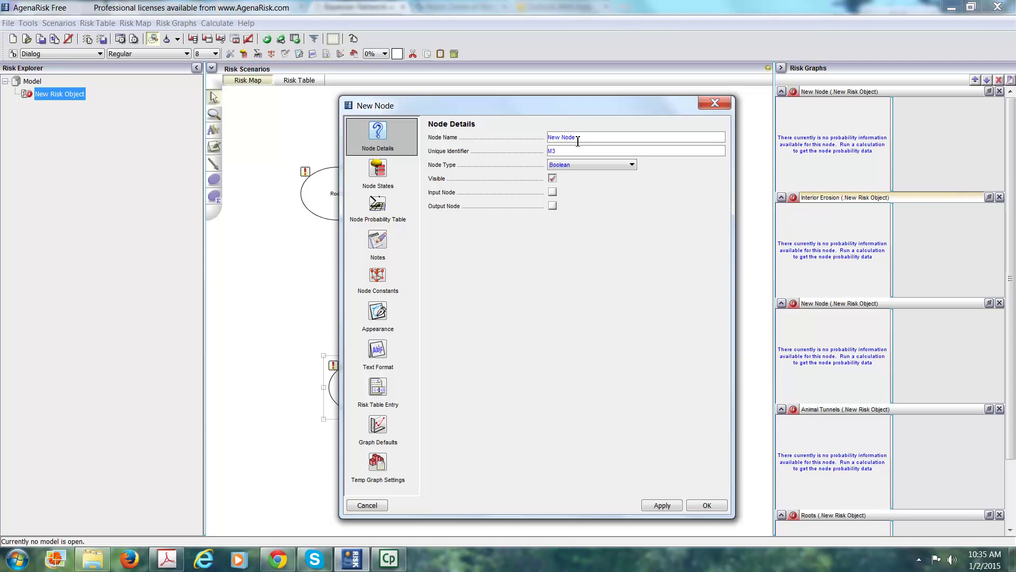
pyautogui.moveTo(577, 140); pyautogui.dragTo(545, 139)
pyautogui.press('BackSpace')
pyautogui.write('Inspection')
# Step: In Inspection's probability table, set the Interior Erosion False column to False 0.9 and True 0.1
pyautogui.click(378, 209)
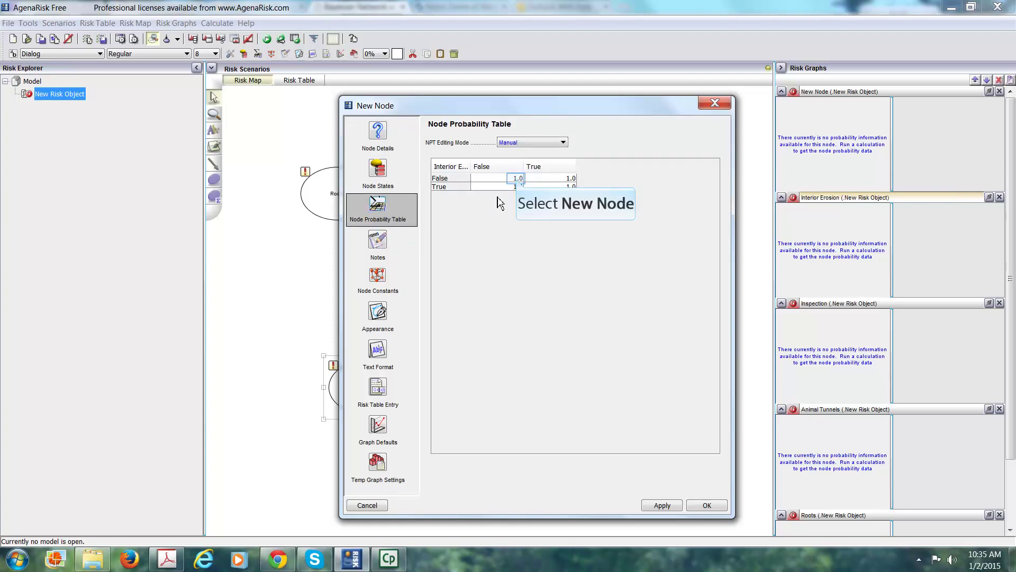
pyautogui.click(518, 180)
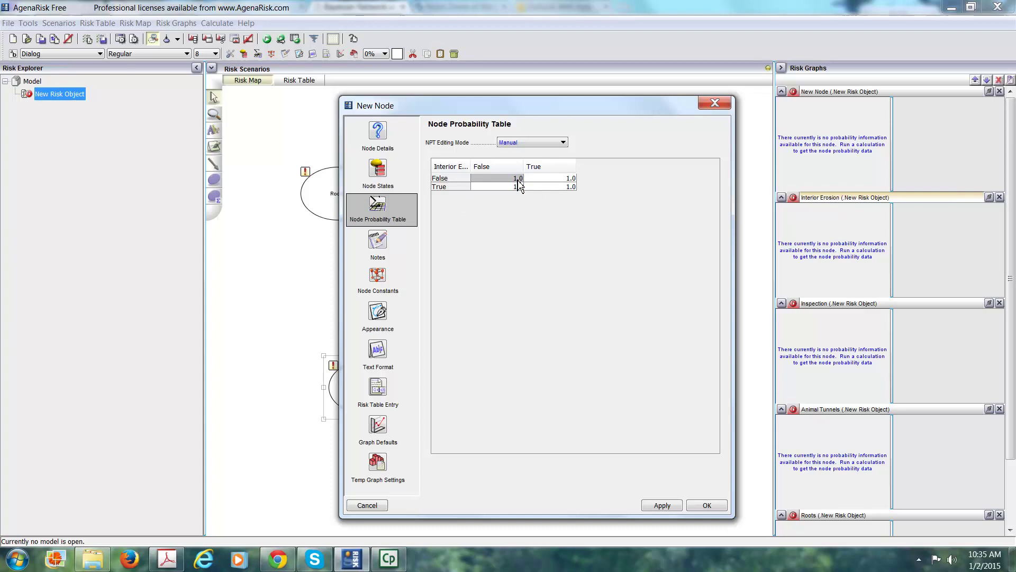
pyautogui.write('9')
pyautogui.press('Return')
pyautogui.write('.')
pyautogui.press('Return')
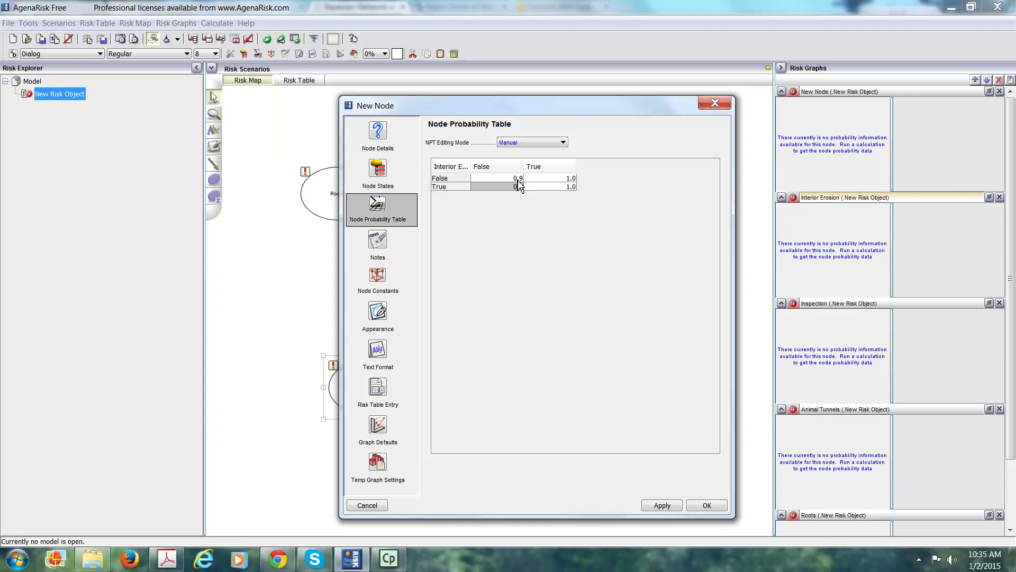
pyautogui.press('Tab')
pyautogui.write('0')
pyautogui.press('Return')
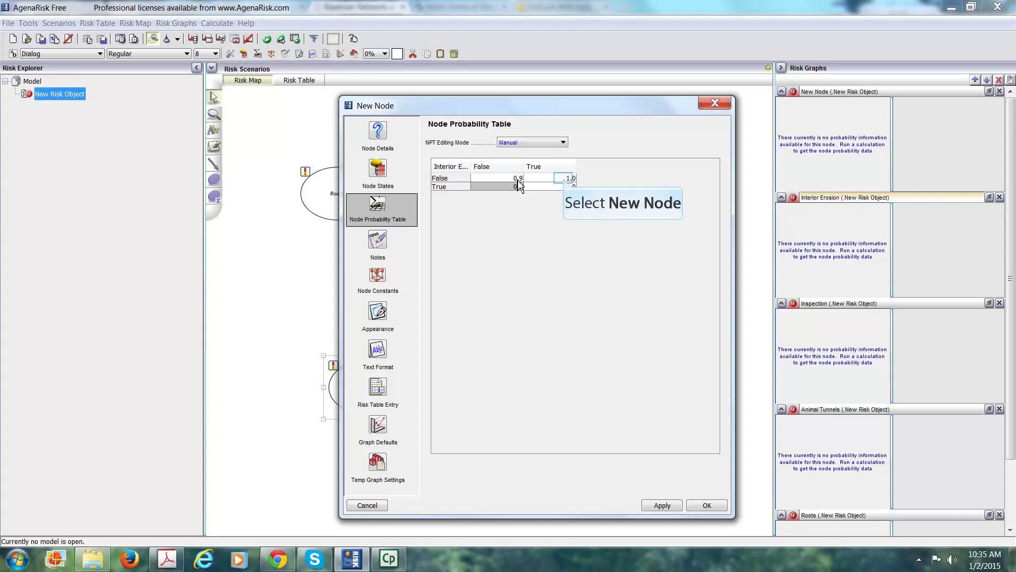
# Step: Set the Interior Erosion True column to False 0.2 and True 0.8, and apply the Inspection node's properties
pyautogui.click(566, 181)
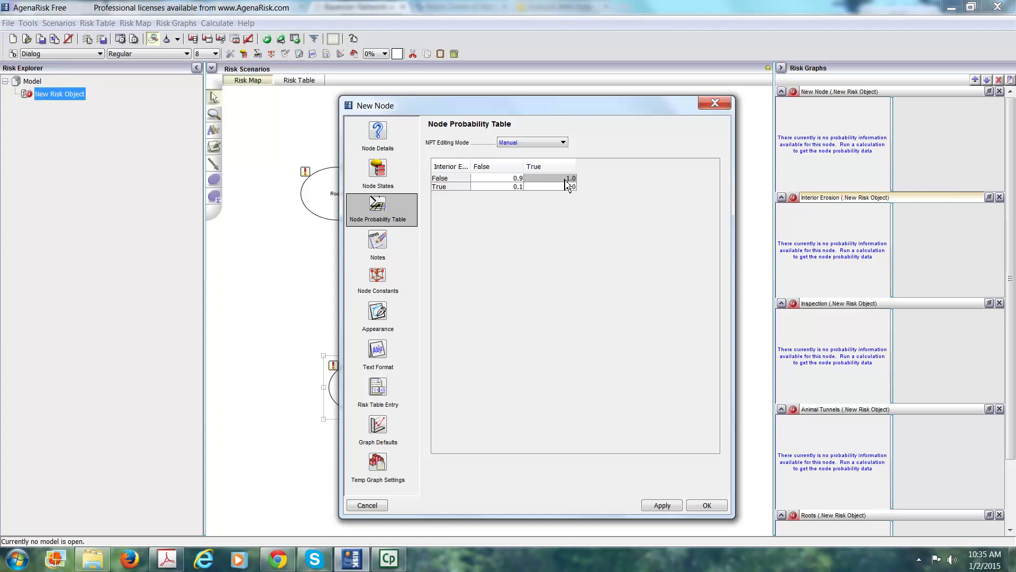
pyautogui.write('.2')
pyautogui.press('Return')
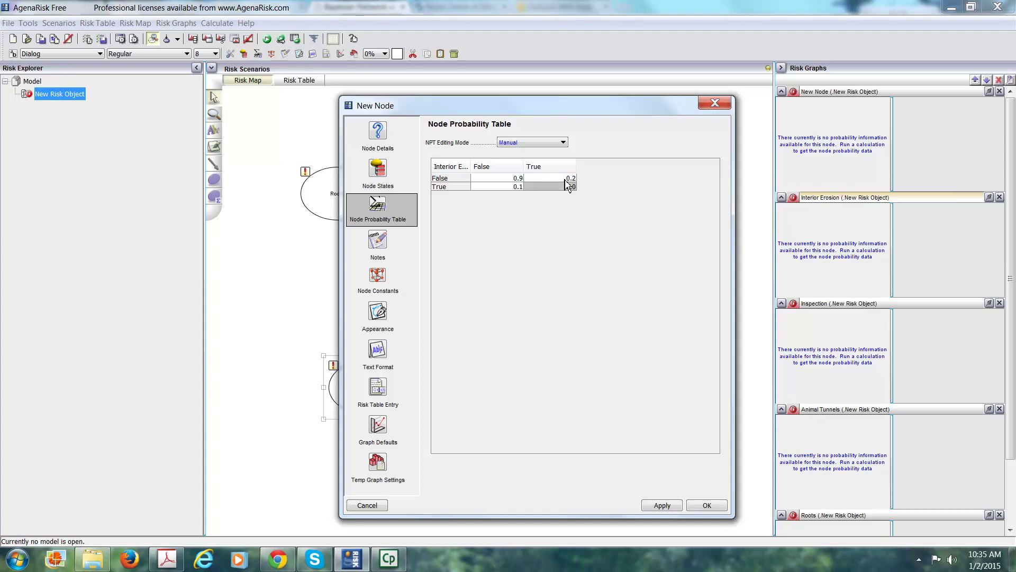
pyautogui.write('.8')
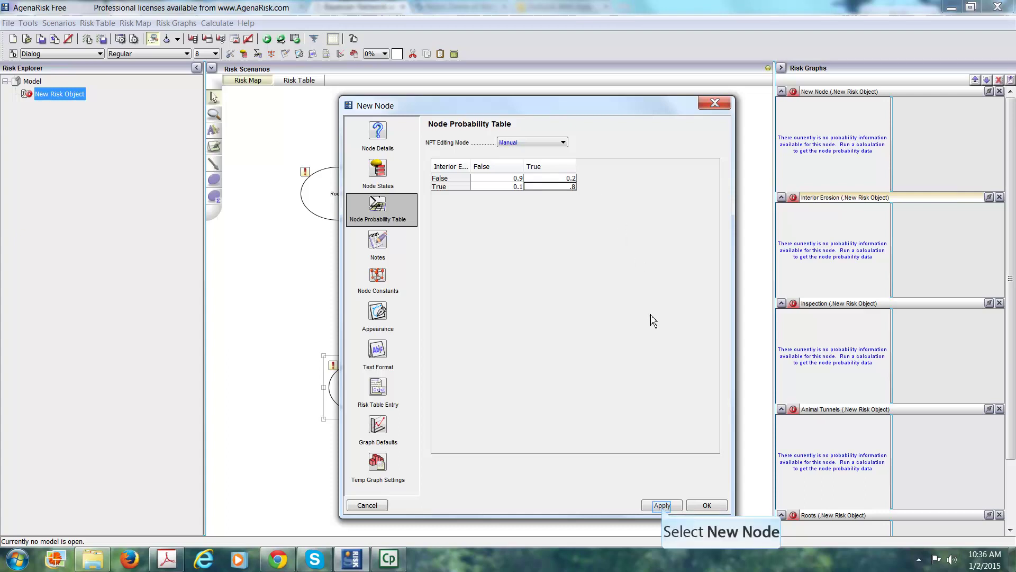
pyautogui.click(662, 506)
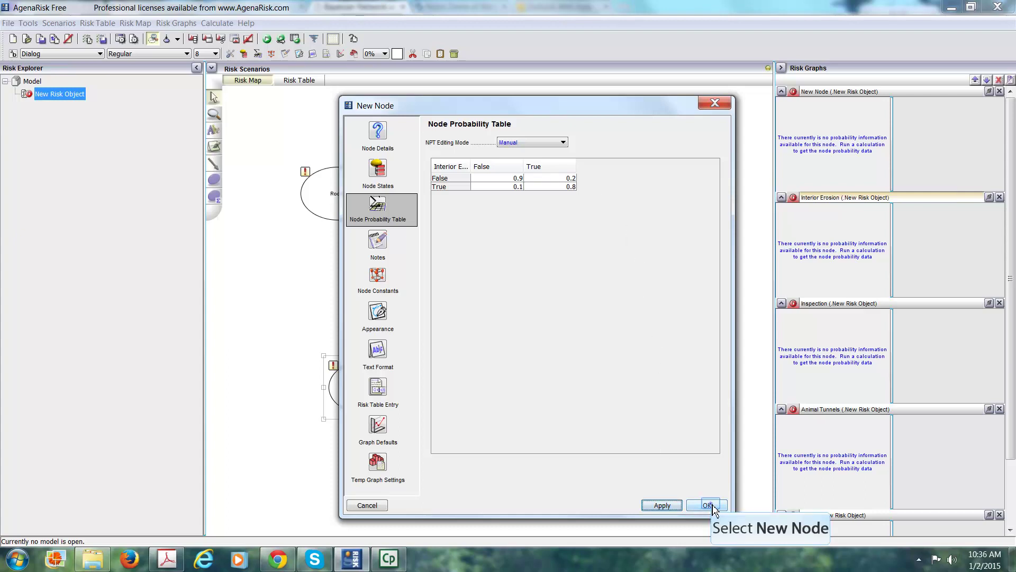
# Step: Close Inspection's properties, open those of the remaining unnamed node below Interior Erosion, and name it Levee Failure
pyautogui.click(709, 505)
pyautogui.rightClick(588, 400)
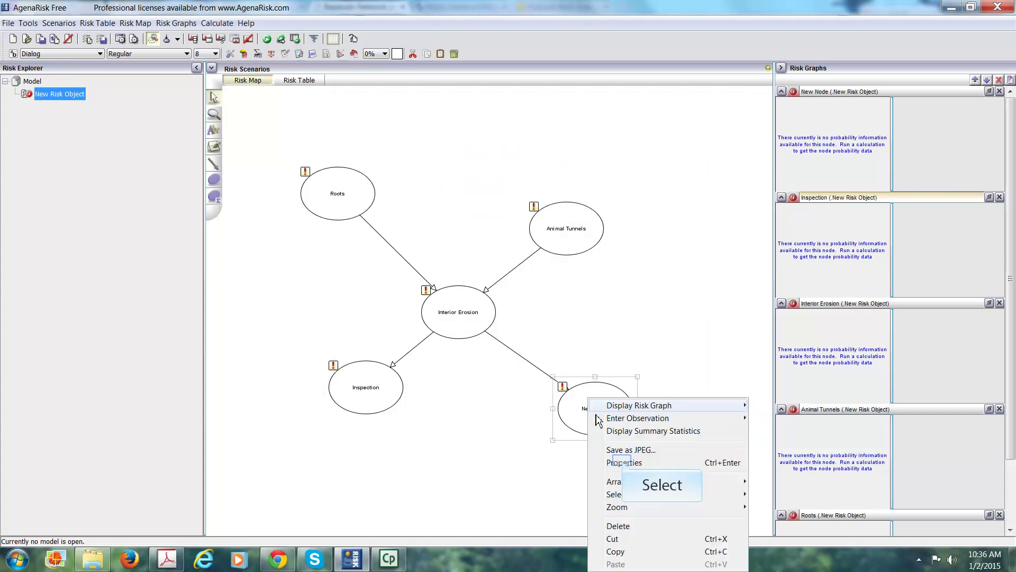
pyautogui.click(623, 462)
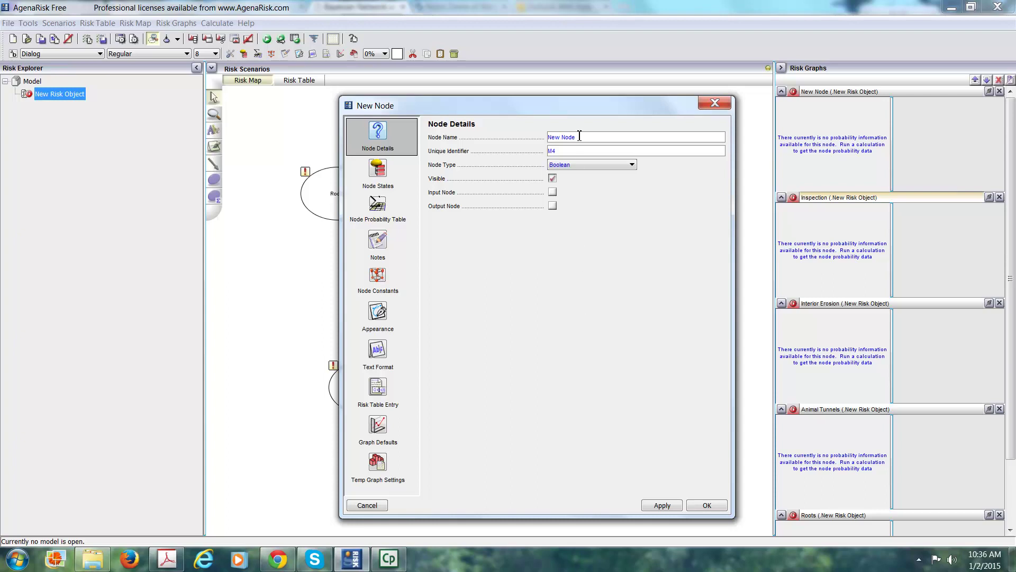
pyautogui.moveTo(577, 135); pyautogui.dragTo(538, 136)
pyautogui.write('Levee Failure')
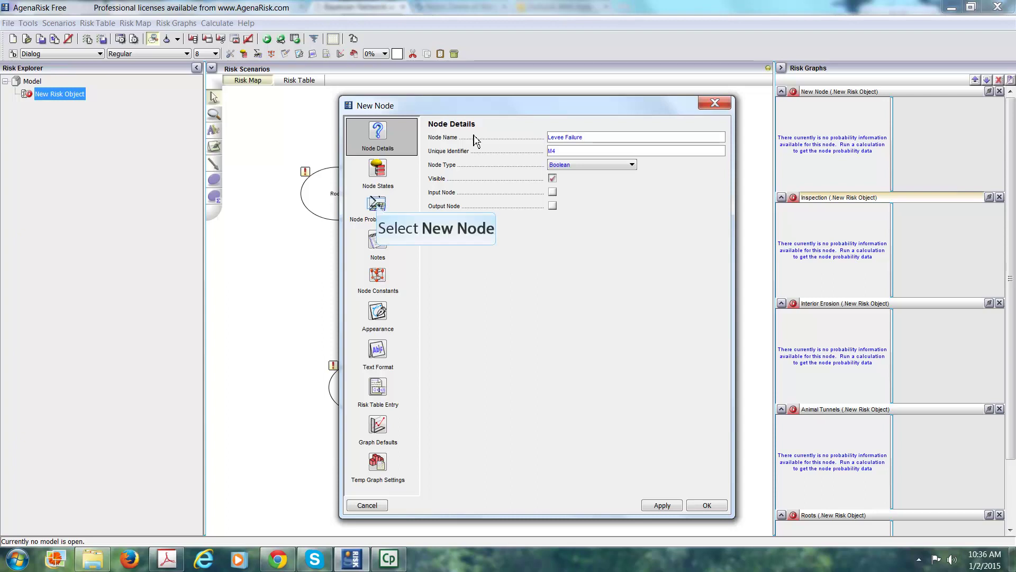
# Step: In Levee Failure's probability table, set the Interior Erosion False column to False 0.9999 and True 0.0001
pyautogui.click(377, 205)
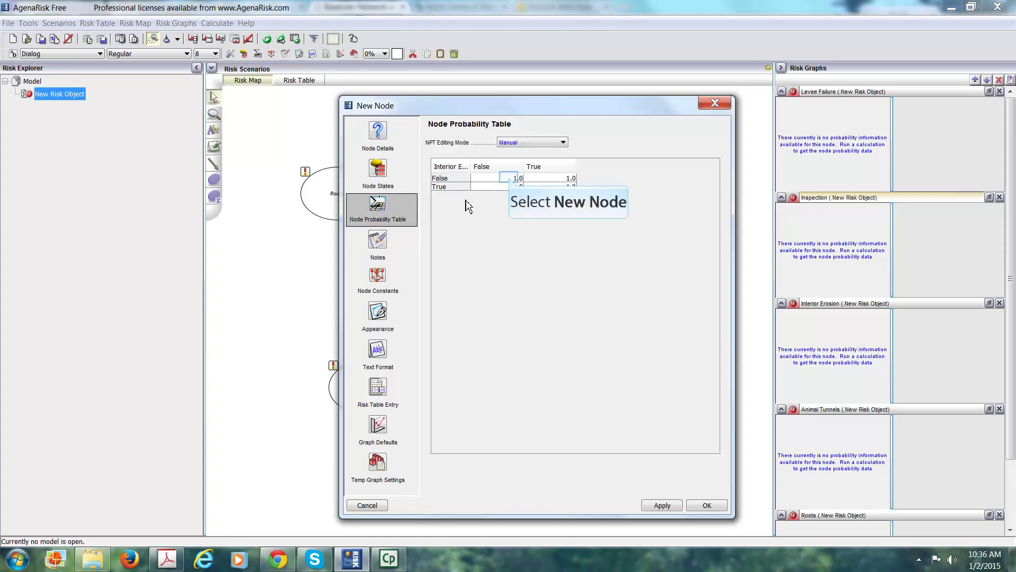
pyautogui.click(511, 179)
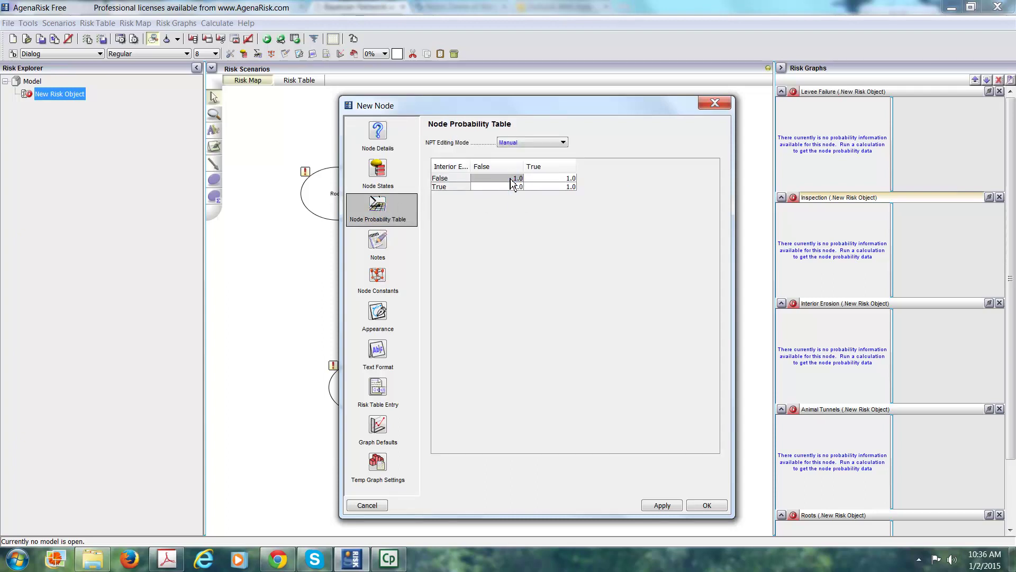
pyautogui.write('.9999')
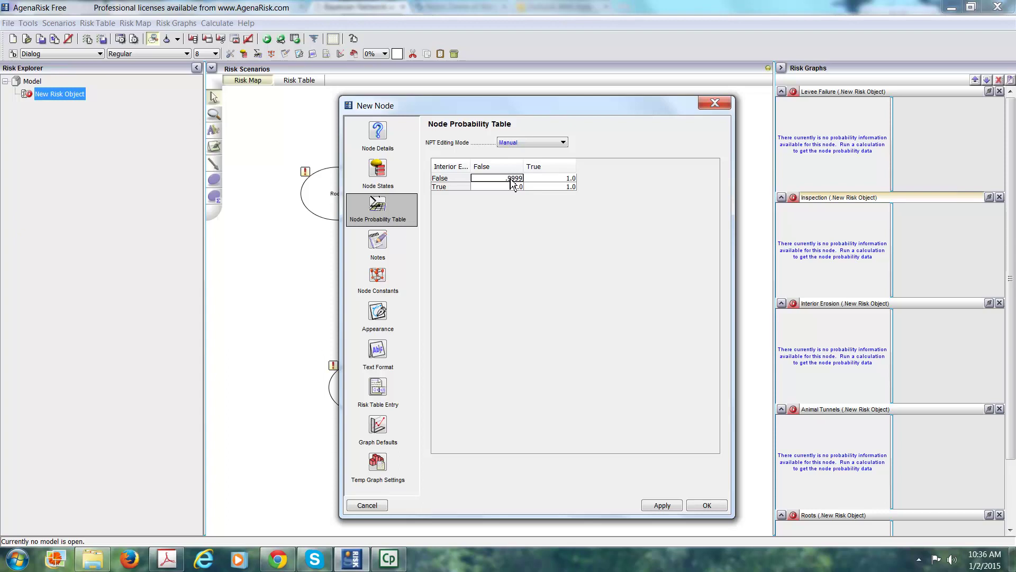
pyautogui.press('Return')
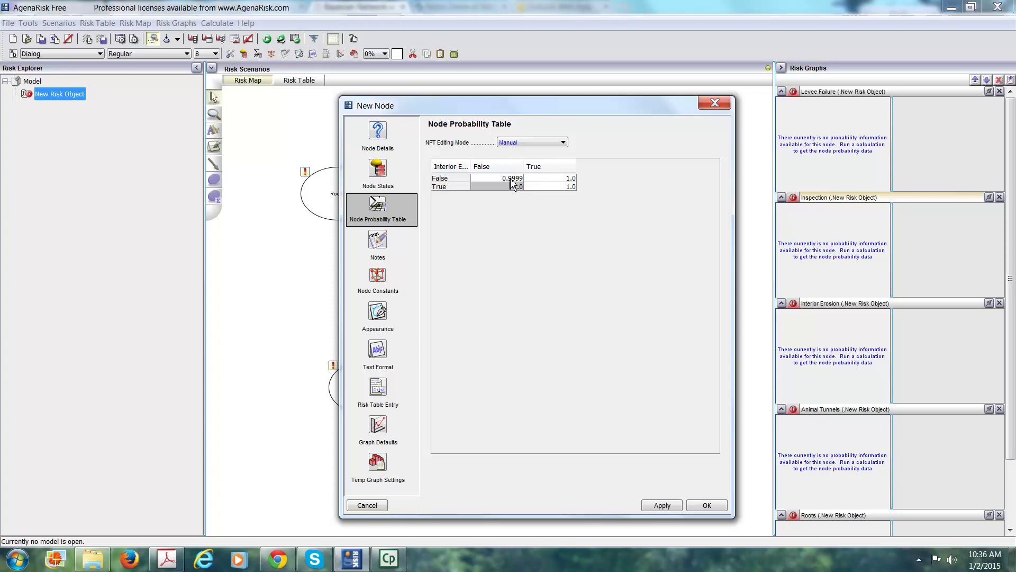
pyautogui.write('.')
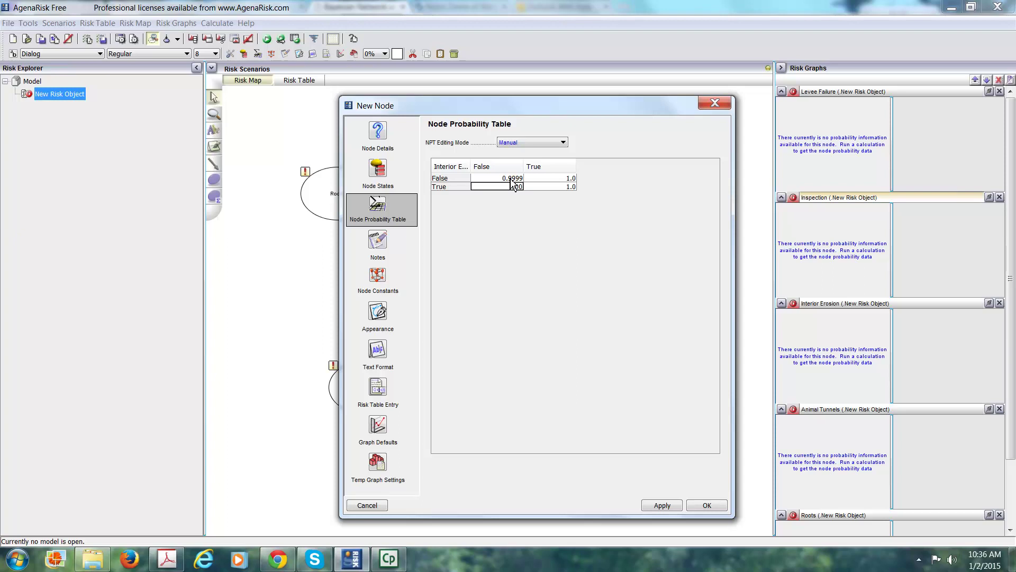
# Step: Set Levee Failure's Interior Erosion True column to False 0.95 and True 0.05, and confirm the node's properties
pyautogui.click(561, 180)
pyautogui.write('.95')
pyautogui.press('Return')
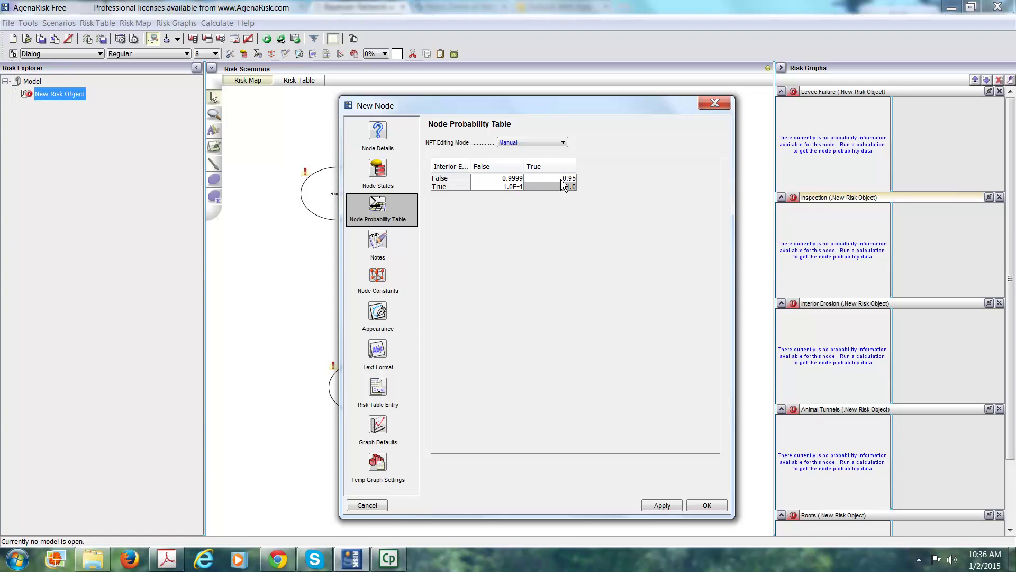
pyautogui.write('.05')
pyautogui.click(704, 507)
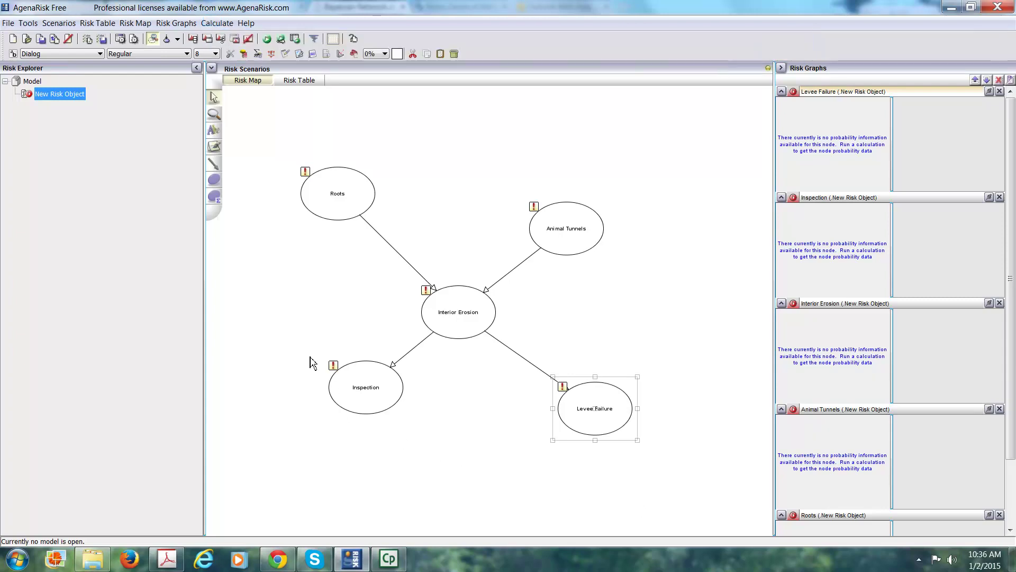
# Step: Run the calculation and display the probability graphs on all five nodes in the risk map
pyautogui.click(215, 24)
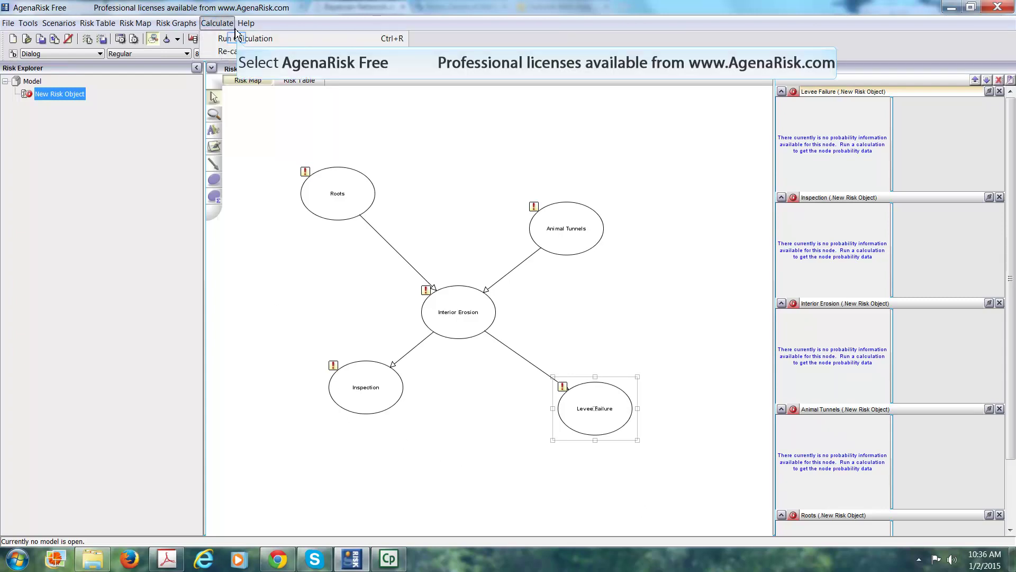
pyautogui.click(239, 39)
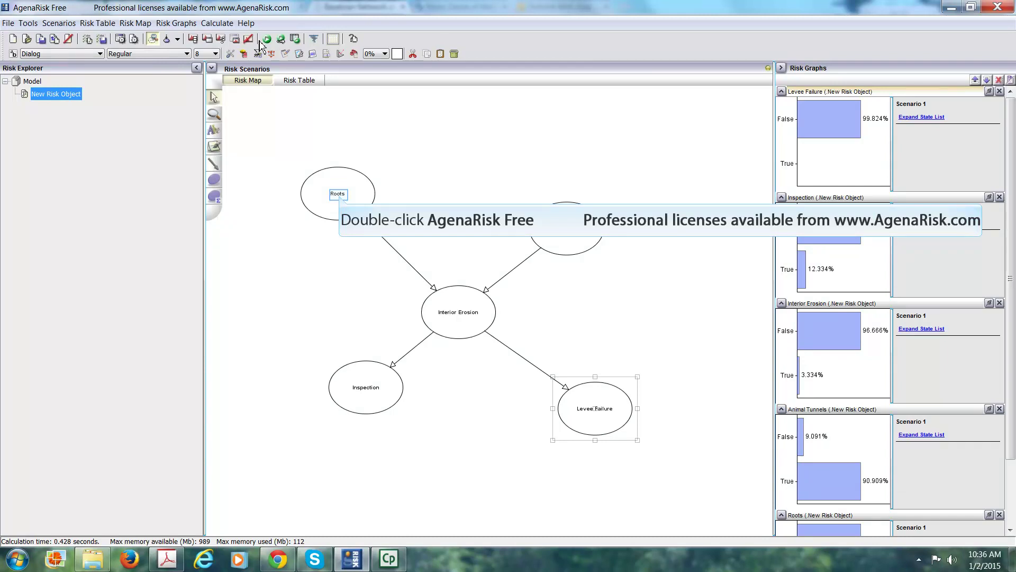
pyautogui.click(340, 198)
pyautogui.doubleClick(341, 201)
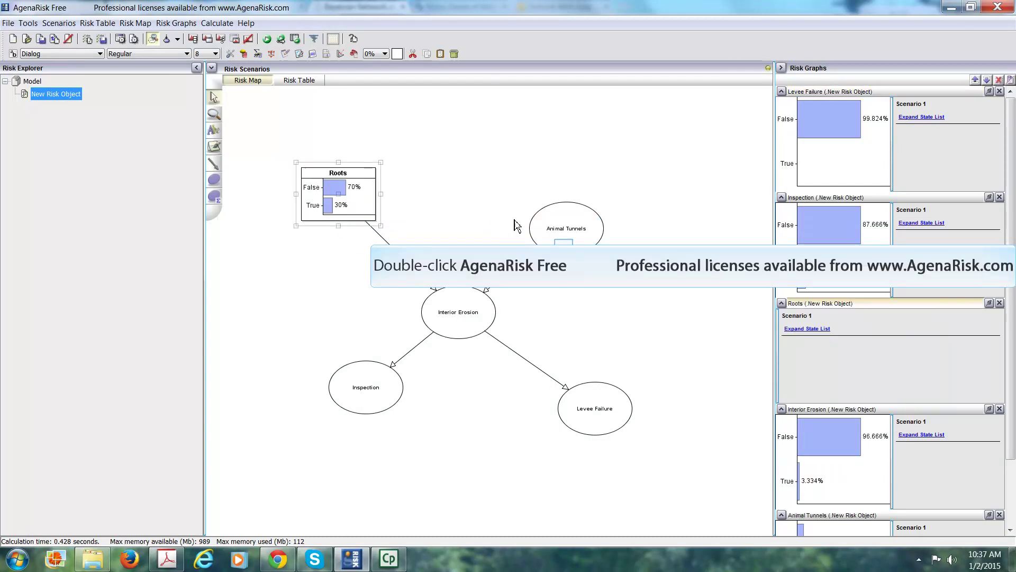
pyautogui.doubleClick(565, 249)
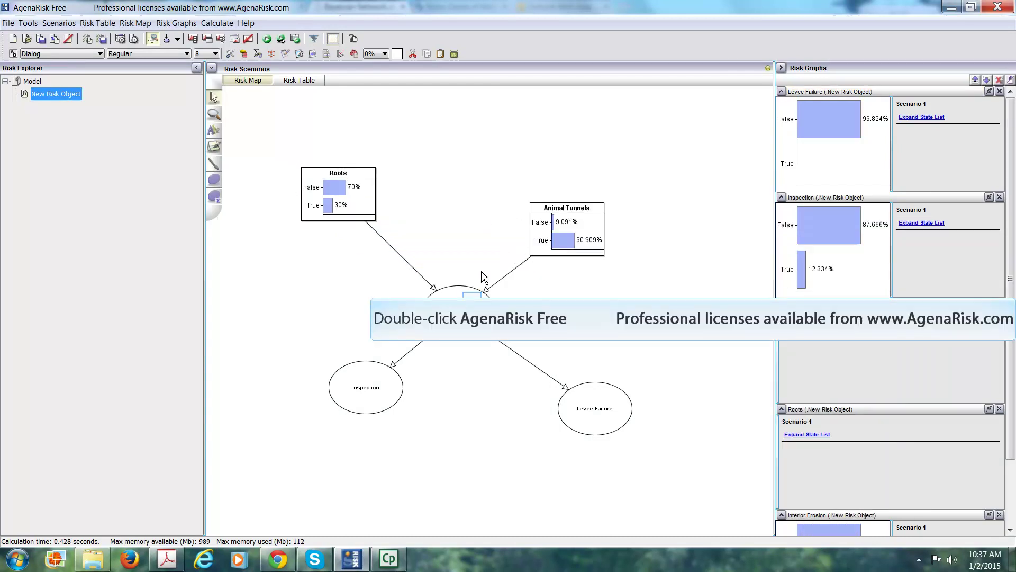
pyautogui.doubleClick(488, 305)
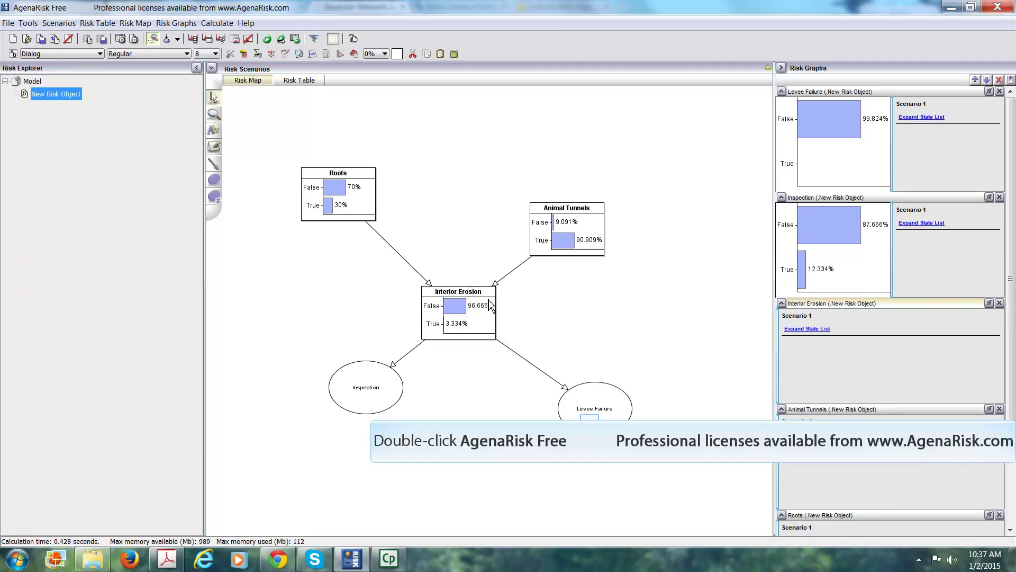
pyautogui.doubleClick(591, 424)
pyautogui.doubleClick(392, 402)
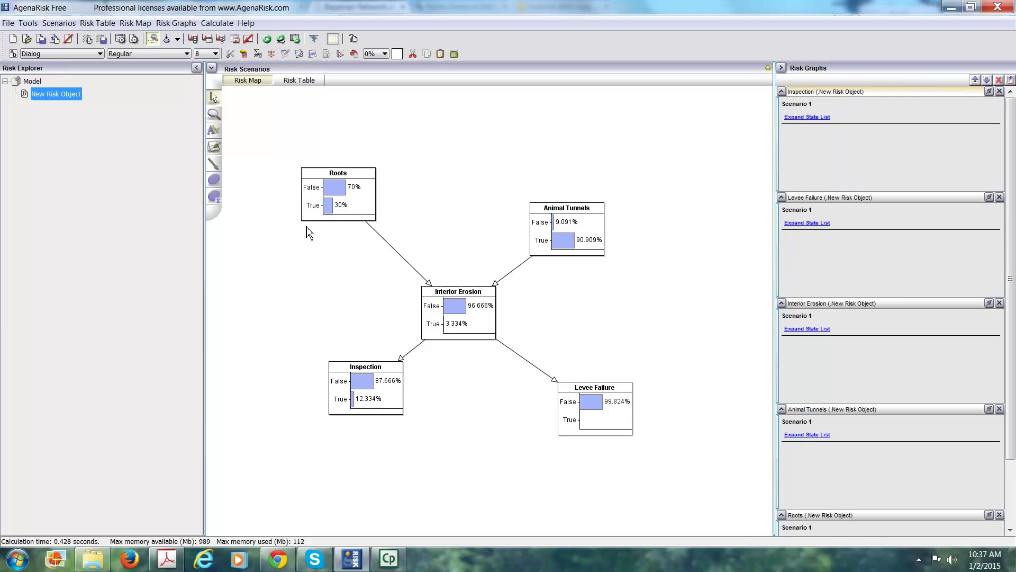
# Step: In the Scenario 1 risk table, enter the observations False for Roots and True for Animal Tunnels
pyautogui.click(299, 81)
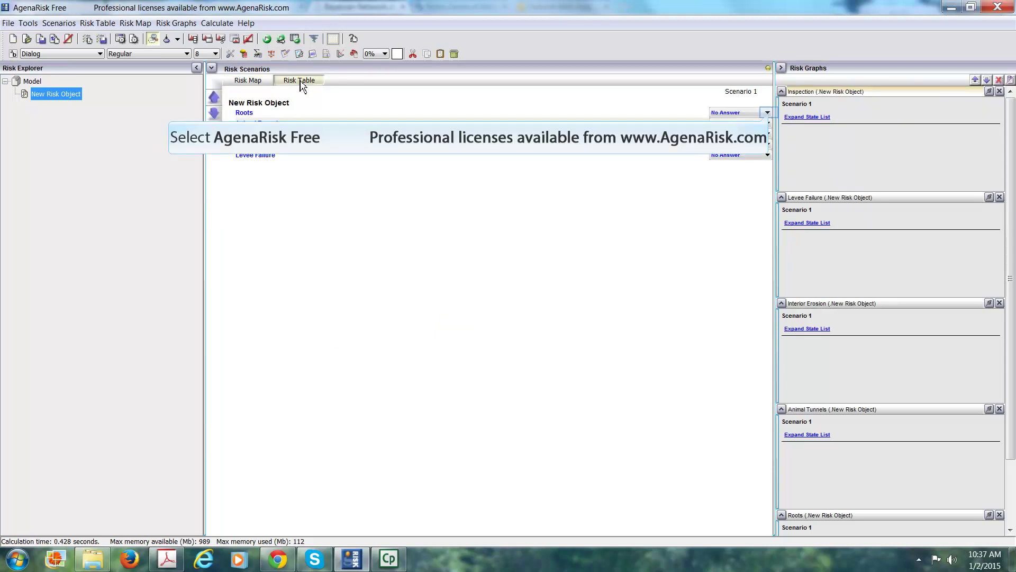
pyautogui.click(768, 114)
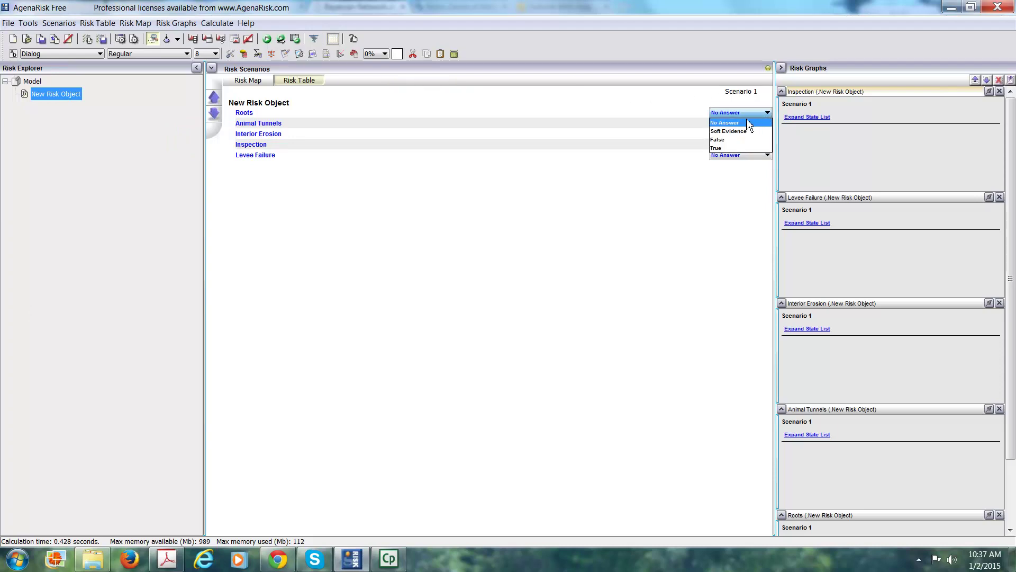
pyautogui.click(726, 141)
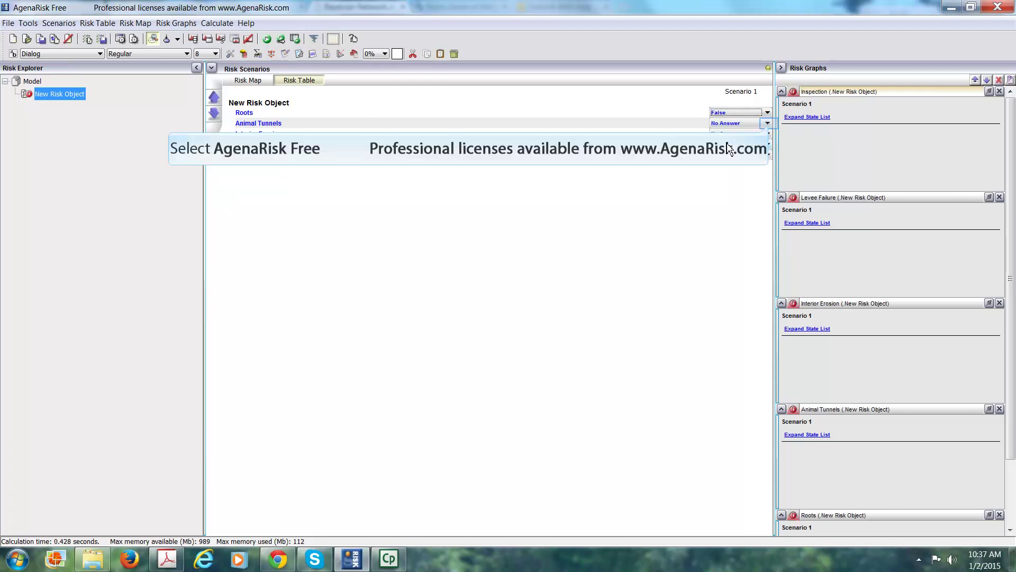
pyautogui.click(770, 126)
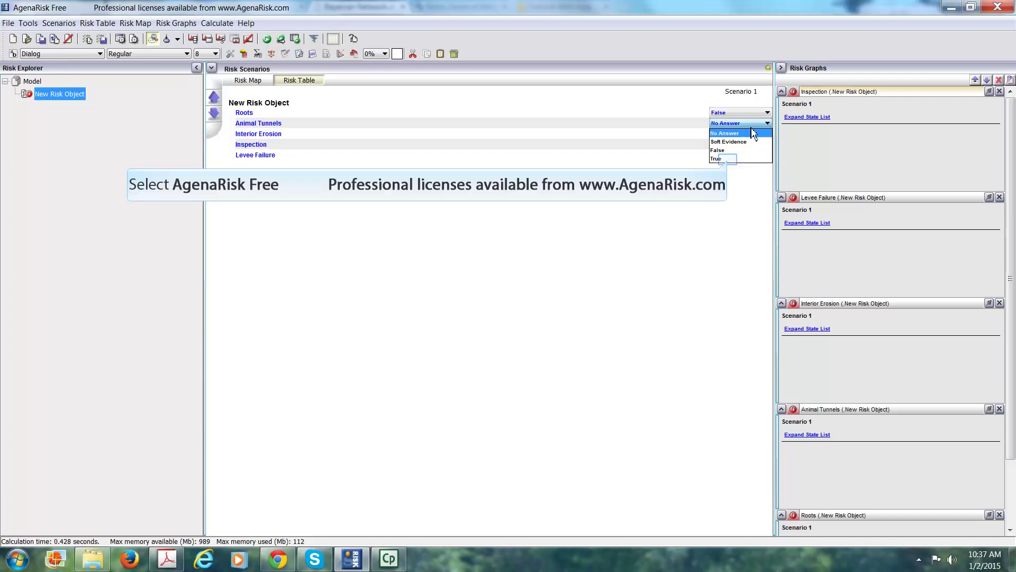
pyautogui.click(727, 157)
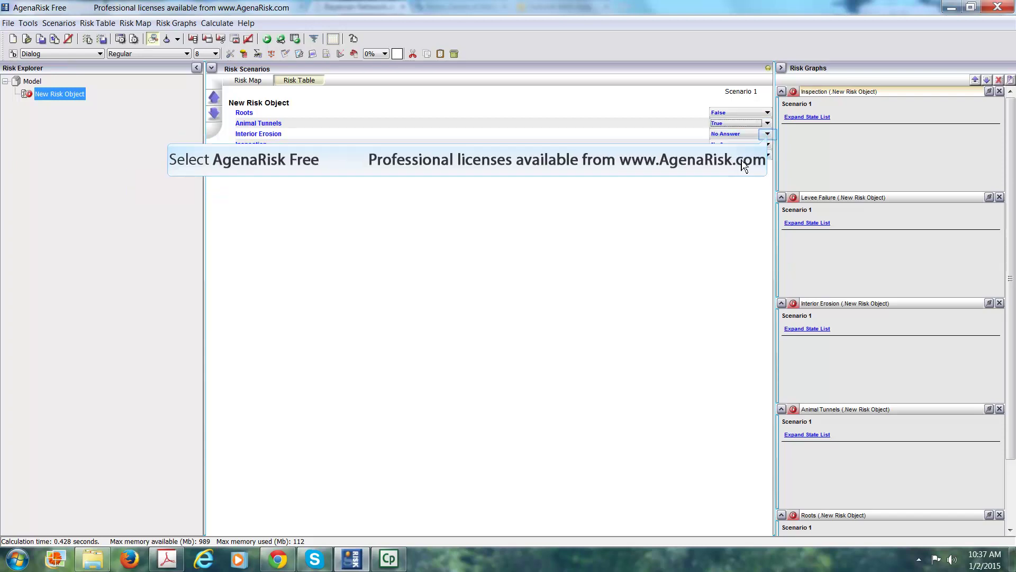
# Step: Enter the Scenario 1 observation True for both Interior Erosion and Inspection
pyautogui.click(767, 134)
pyautogui.click(728, 169)
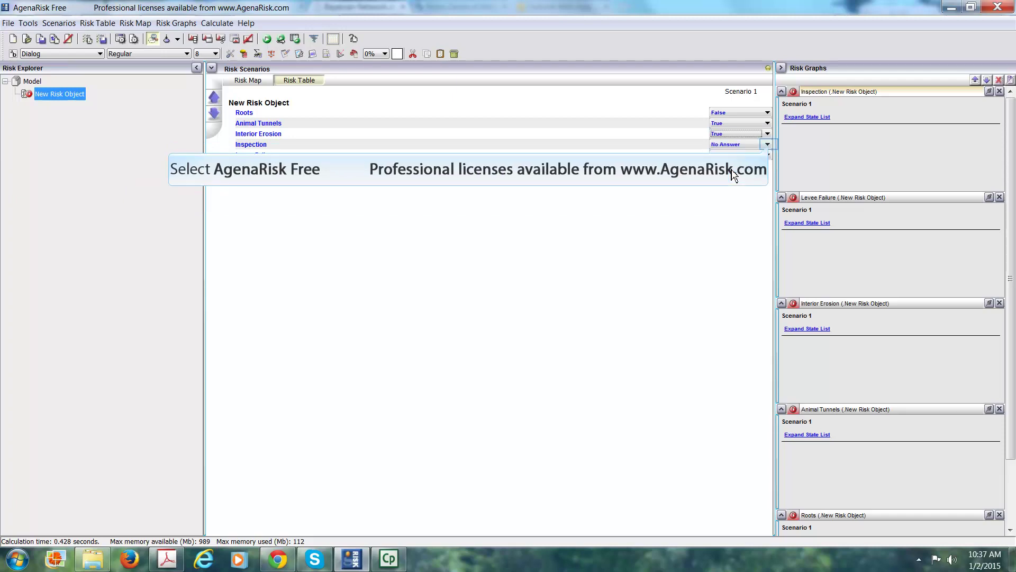
pyautogui.click(767, 144)
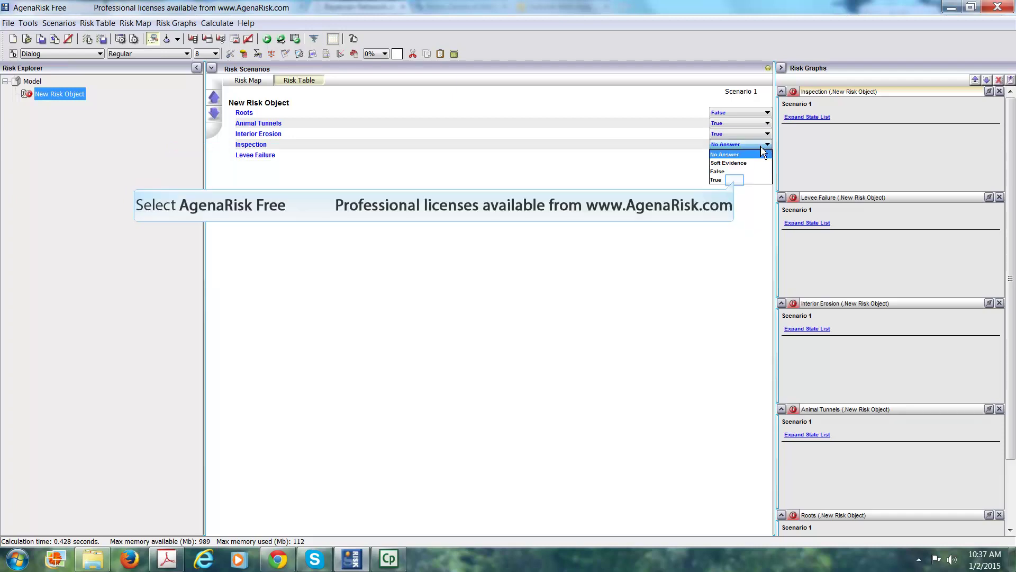
pyautogui.click(735, 180)
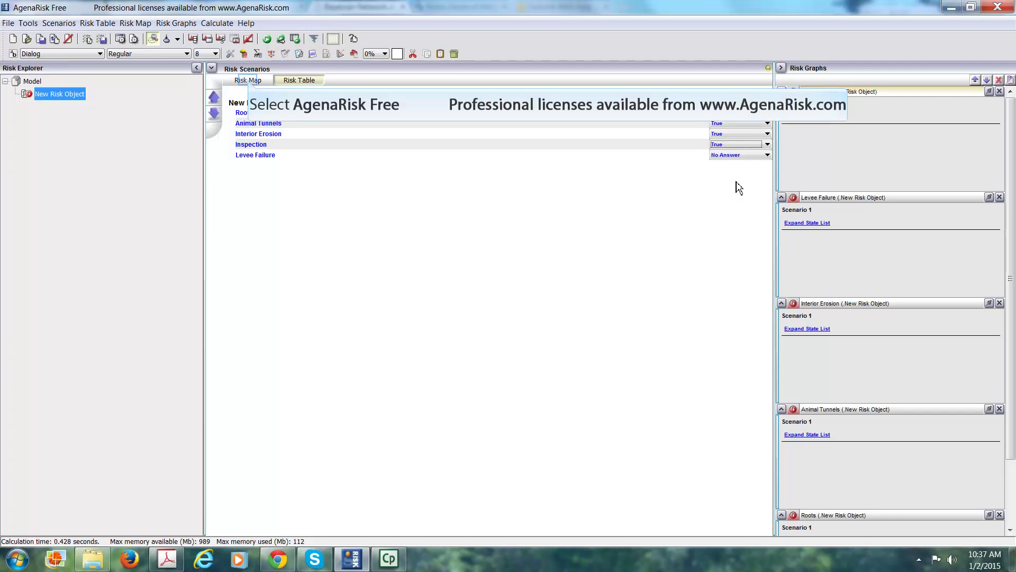
# Step: Return to the risk map and recalculate the model with the entered Scenario 1 observations
pyautogui.click(249, 81)
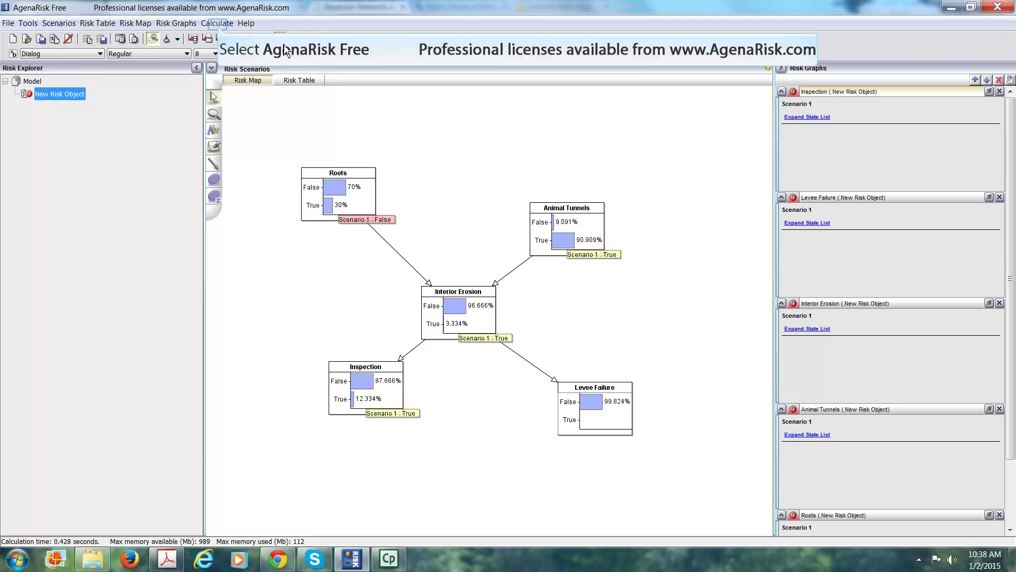
pyautogui.click(219, 23)
pyautogui.click(237, 45)
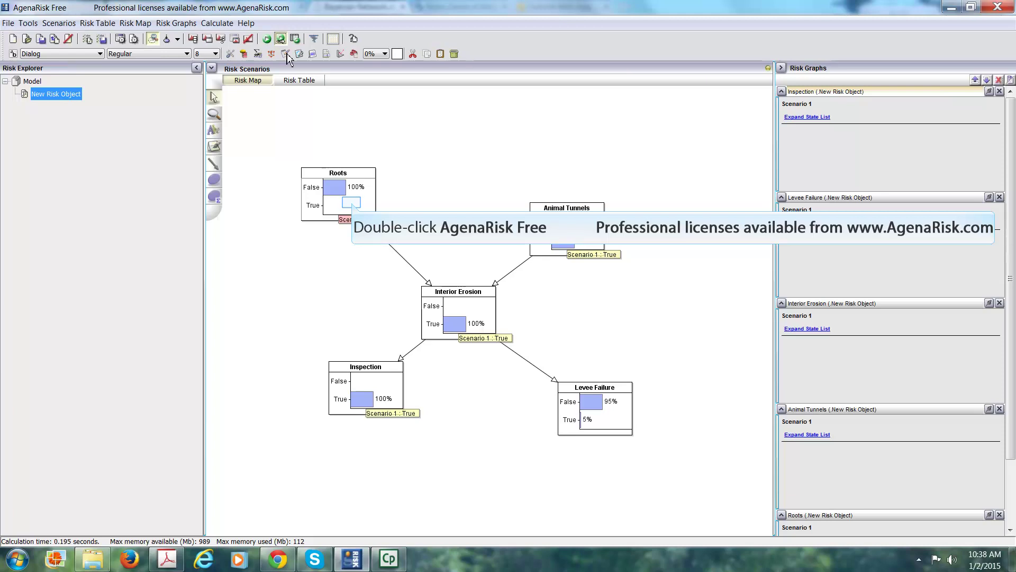
# Step: Collapse the probability graphs of all five risk map nodes back to plain ellipses
pyautogui.doubleClick(353, 206)
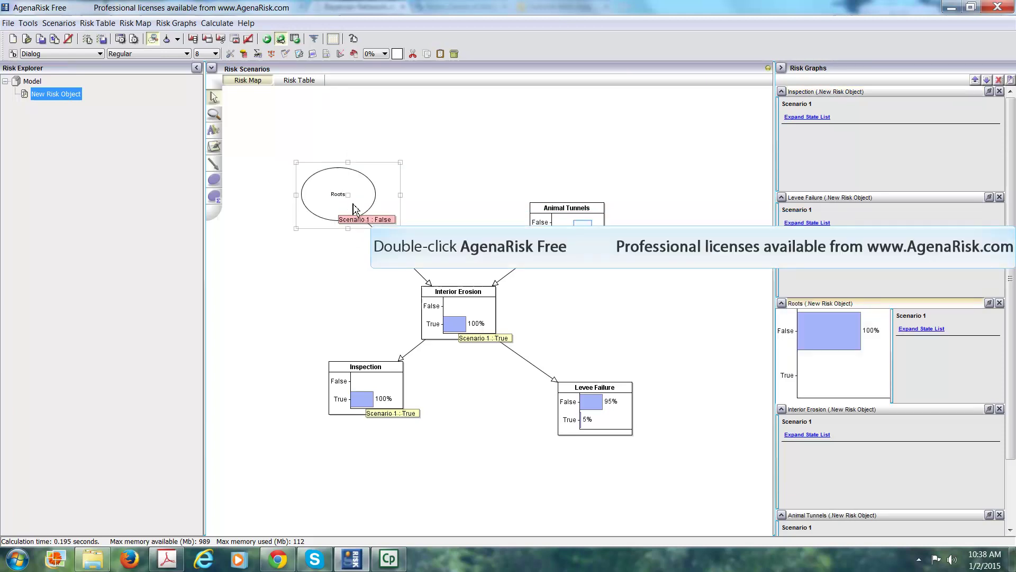
pyautogui.doubleClick(585, 227)
pyautogui.doubleClick(471, 310)
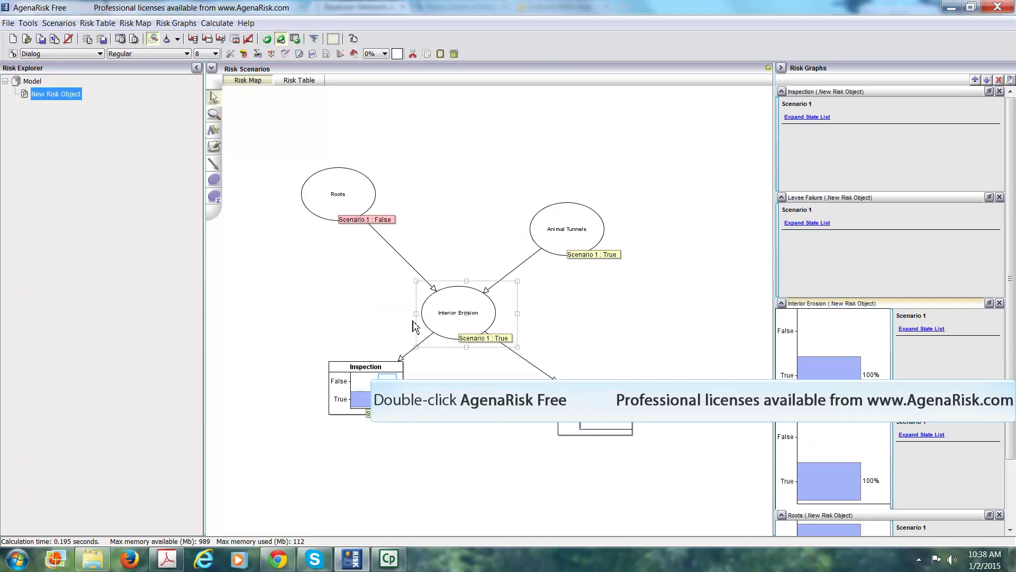
pyautogui.doubleClick(395, 380)
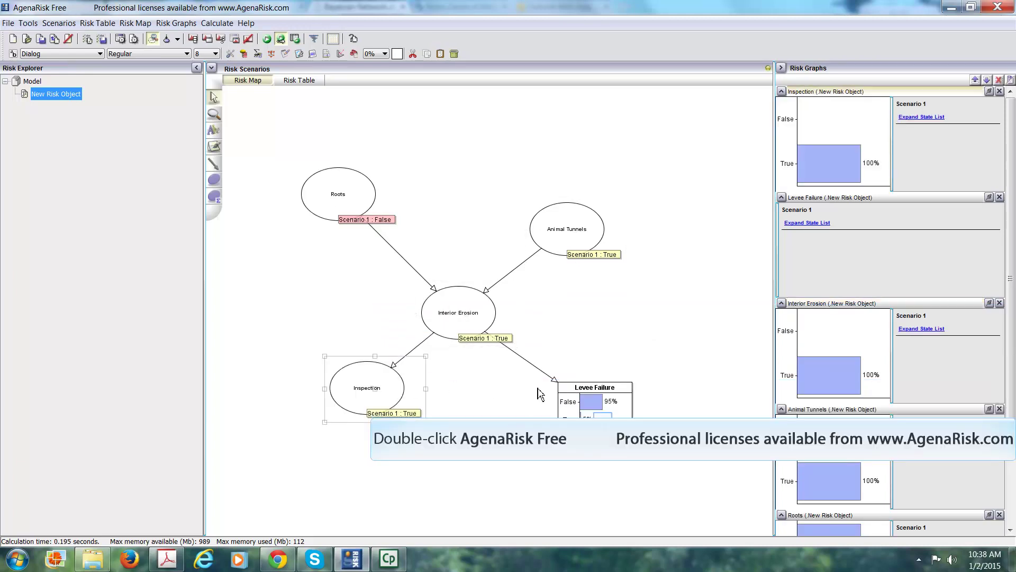
pyautogui.doubleClick(604, 422)
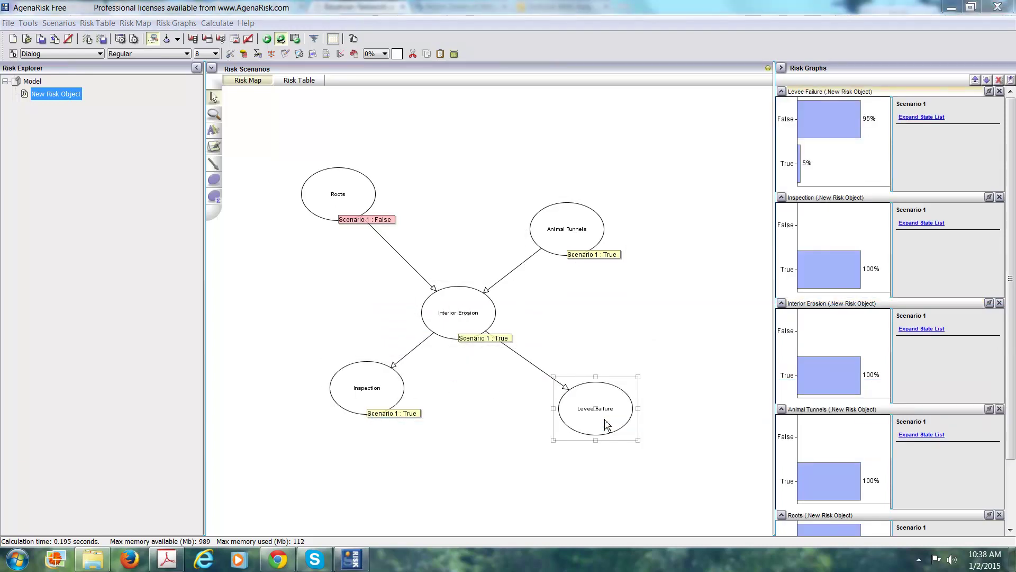